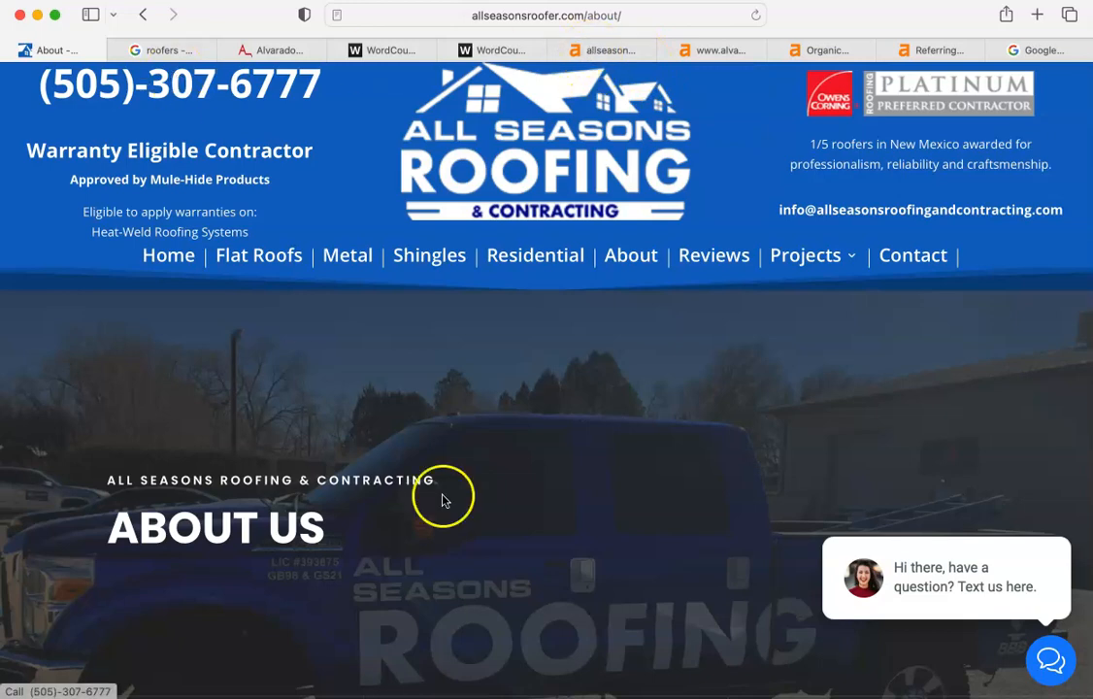
Step: Review the content of the All Seasons Roofing About page, including its company description and contractor certificates
scroll(566, 353, down, 10)
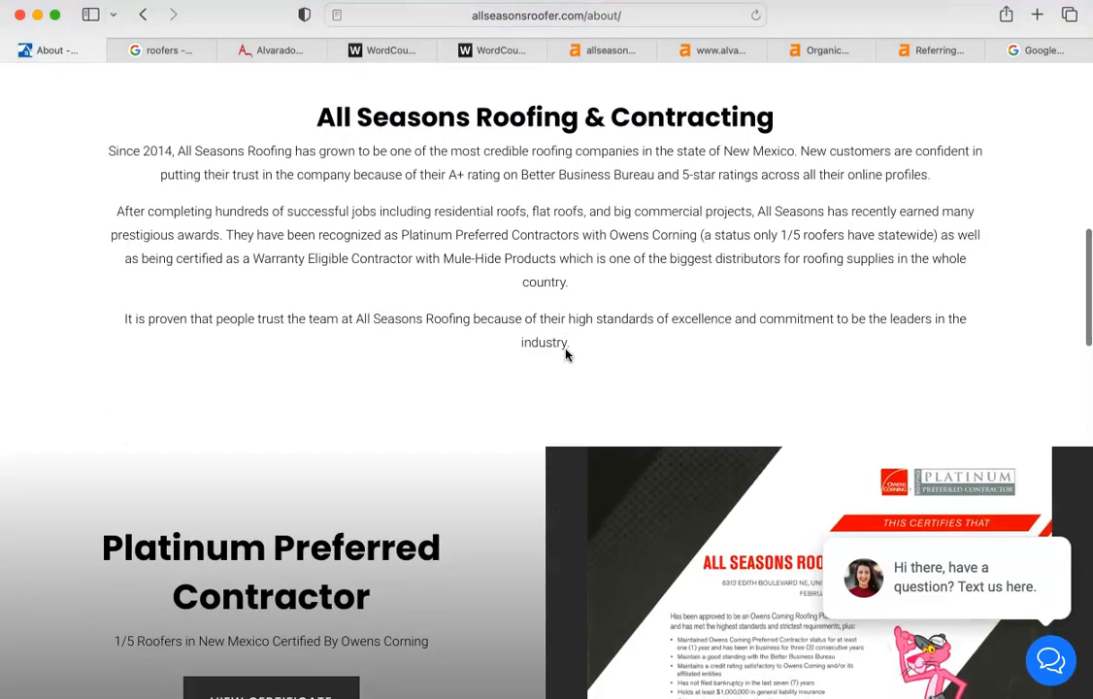
scroll(566, 353, down, 10)
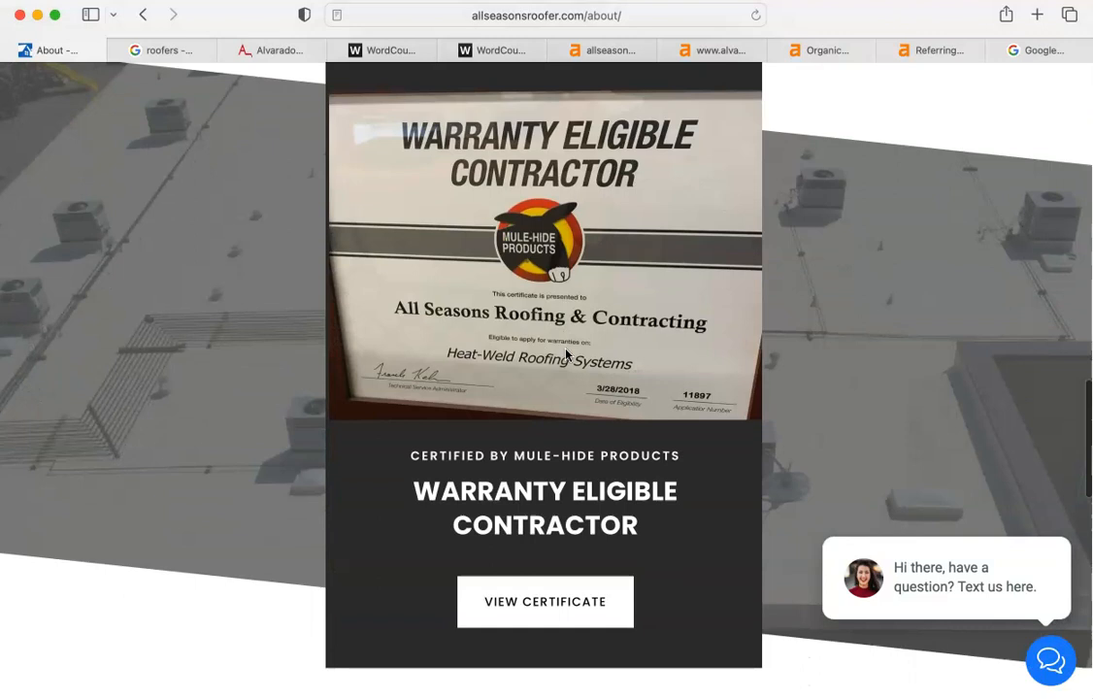
scroll(566, 355, up, 20)
click(631, 401)
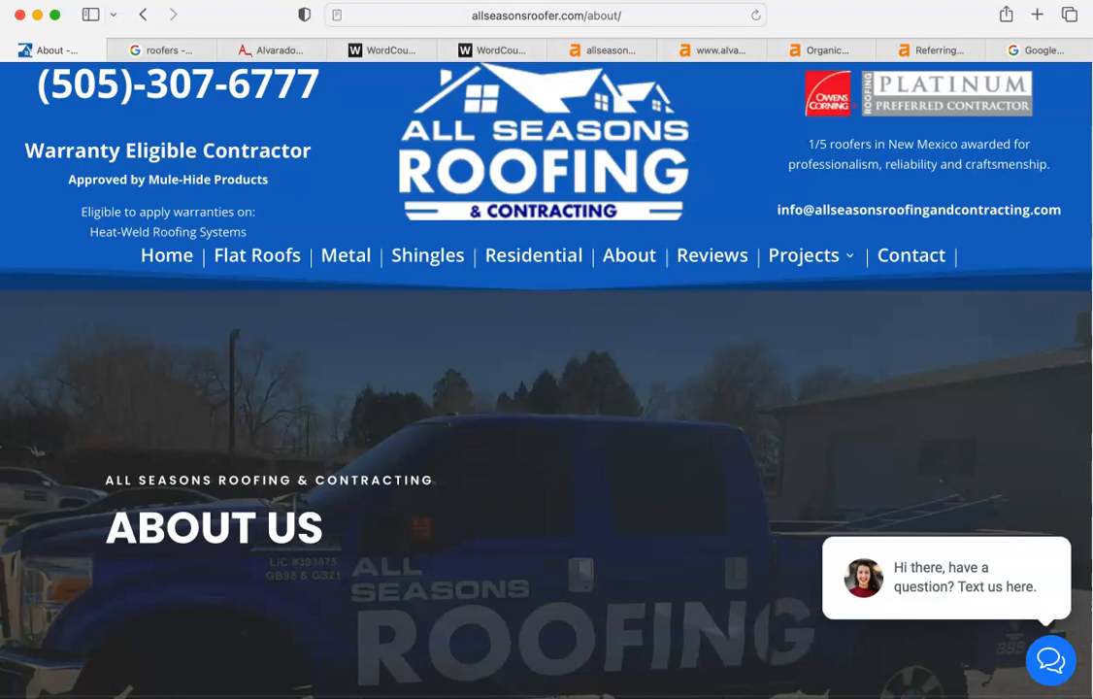
Step: Examine All Seasons Roofing's business listing in the Google results for Albuquerque roofers
click(619, 53)
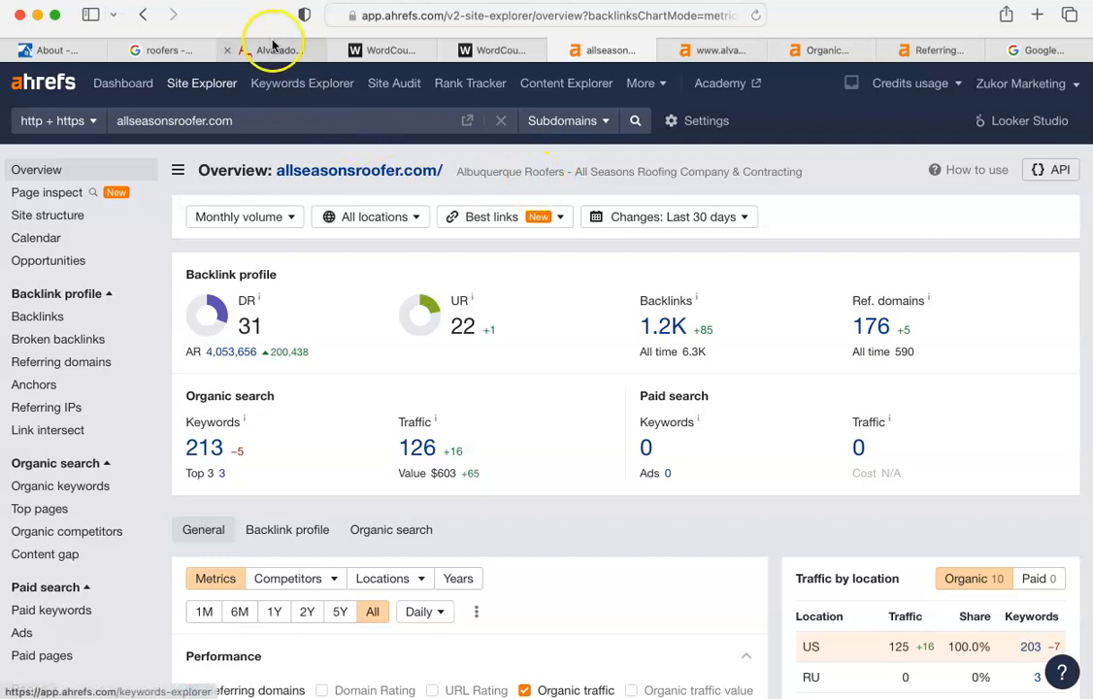
click(173, 52)
scroll(383, 361, up, 10)
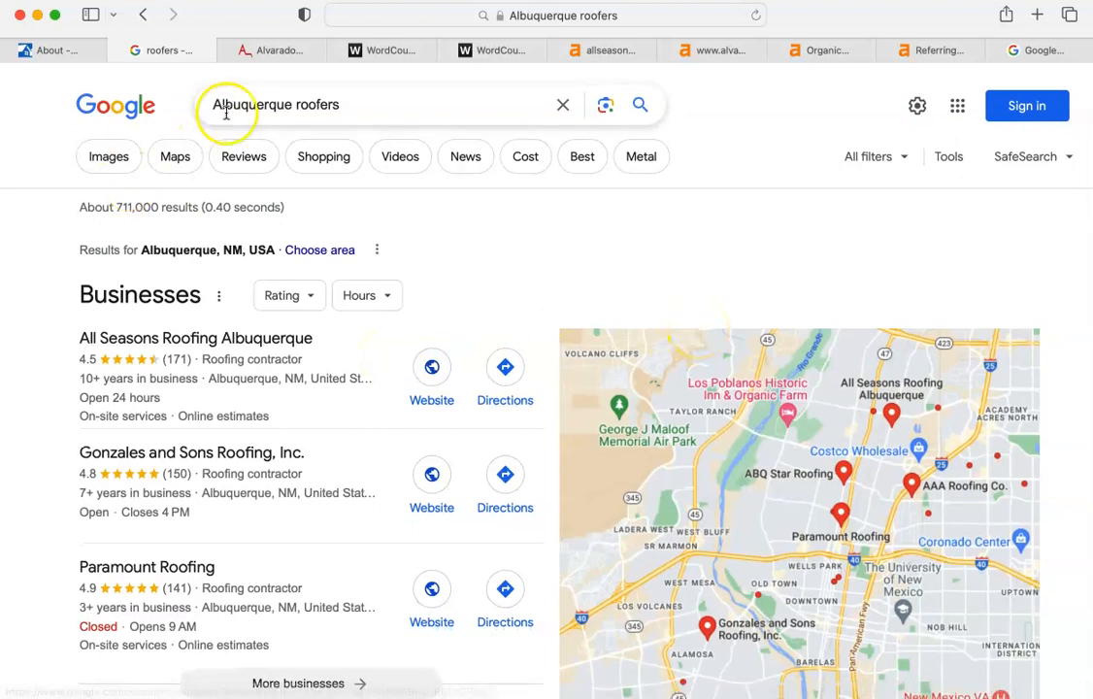
scroll(571, 247, down, 3)
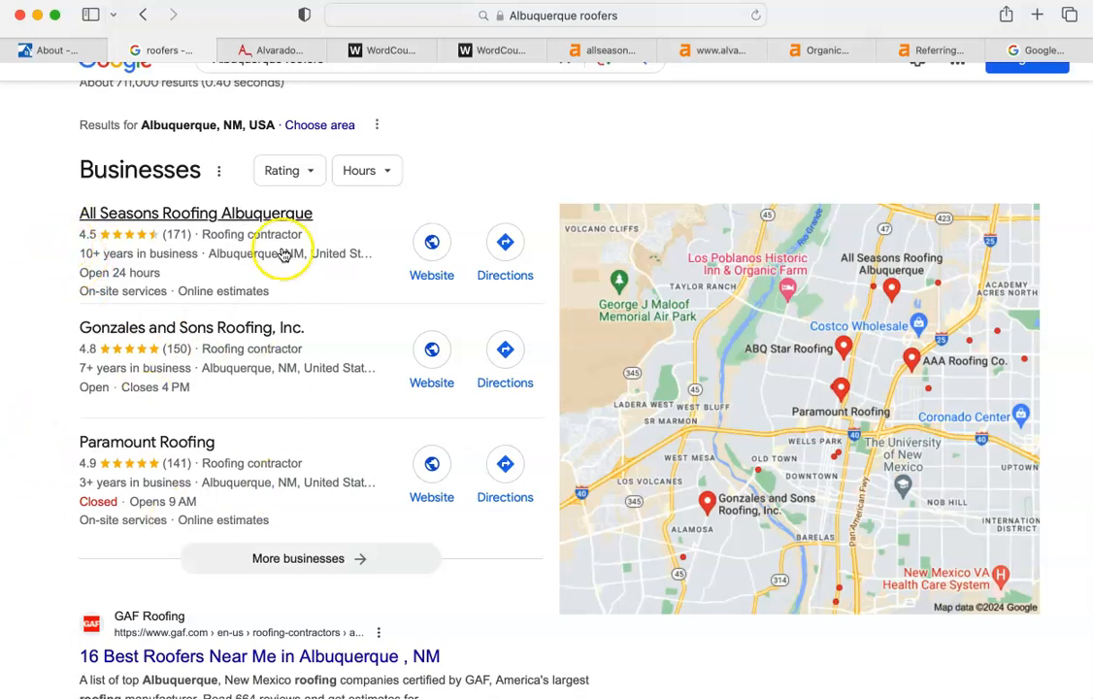
click(306, 277)
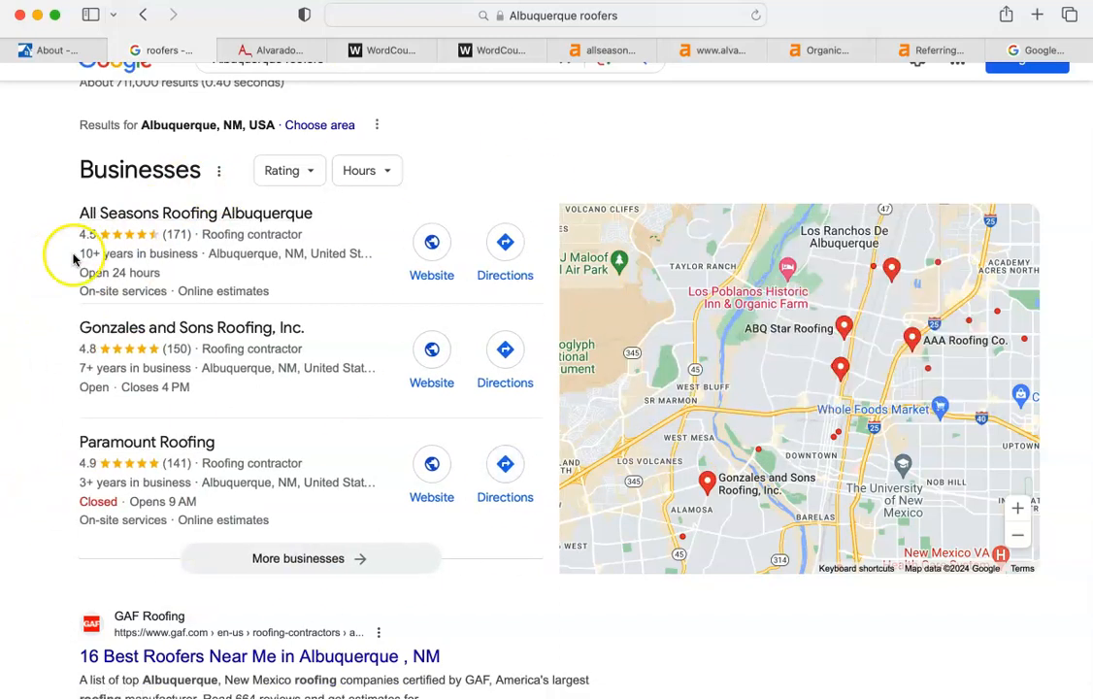
click(145, 240)
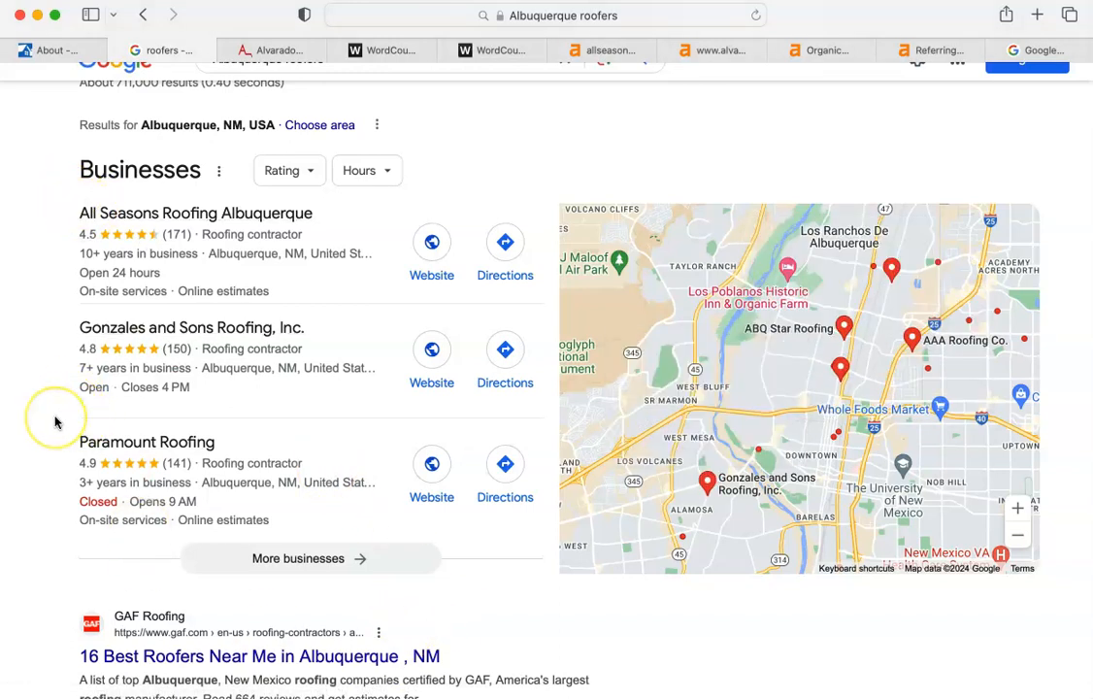
scroll(56, 421, down, 1)
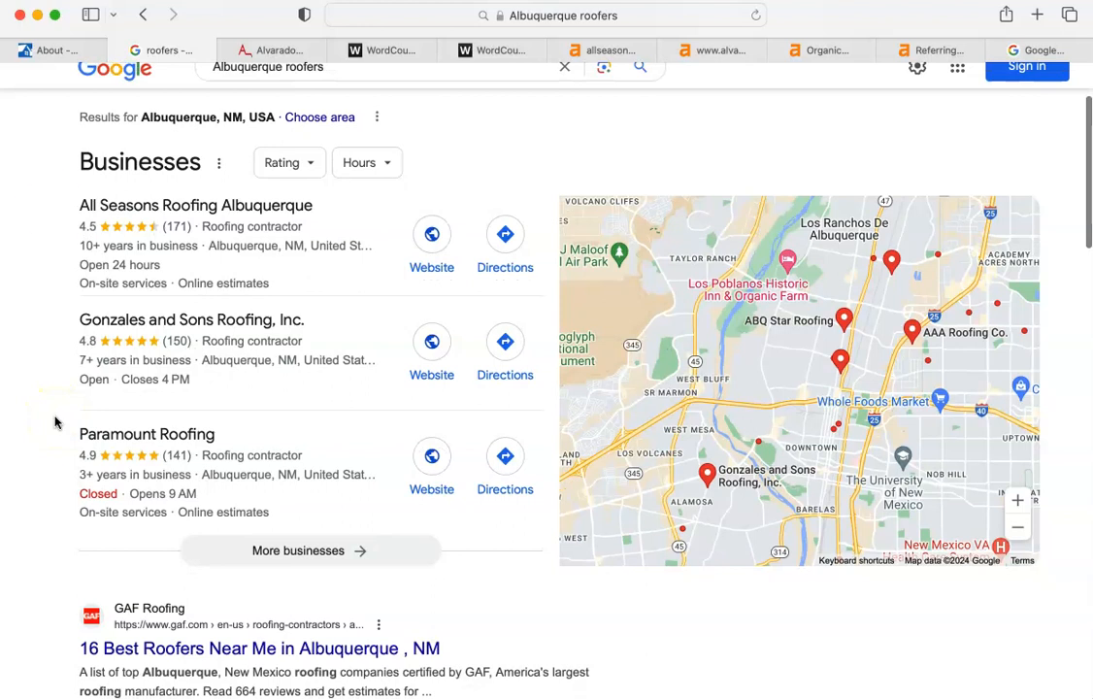
Step: Copy all text from the All Seasons Roofing About page into the first WordCounter page to get its word count
click(58, 50)
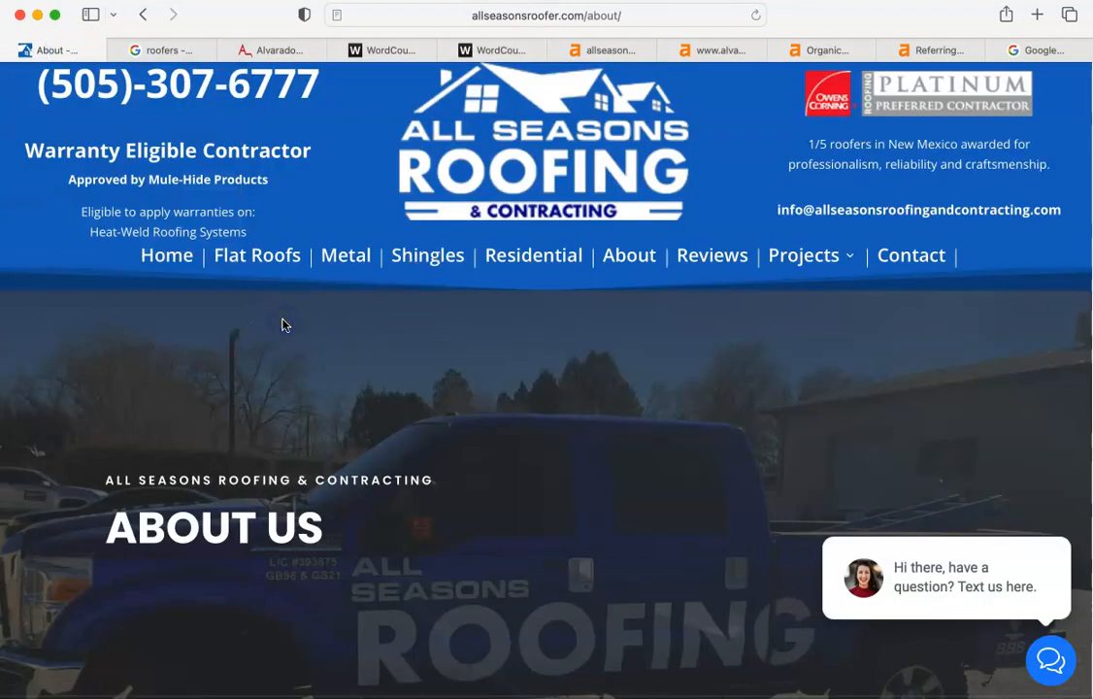
key(super+a)
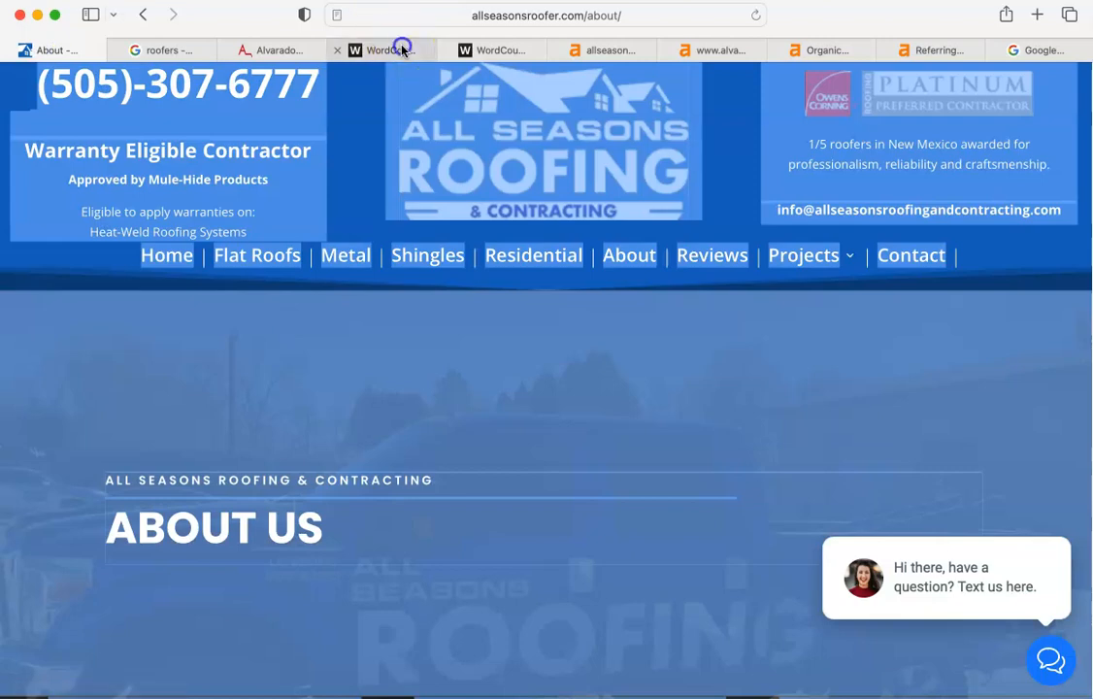
click(394, 50)
click(259, 317)
key(super+v)
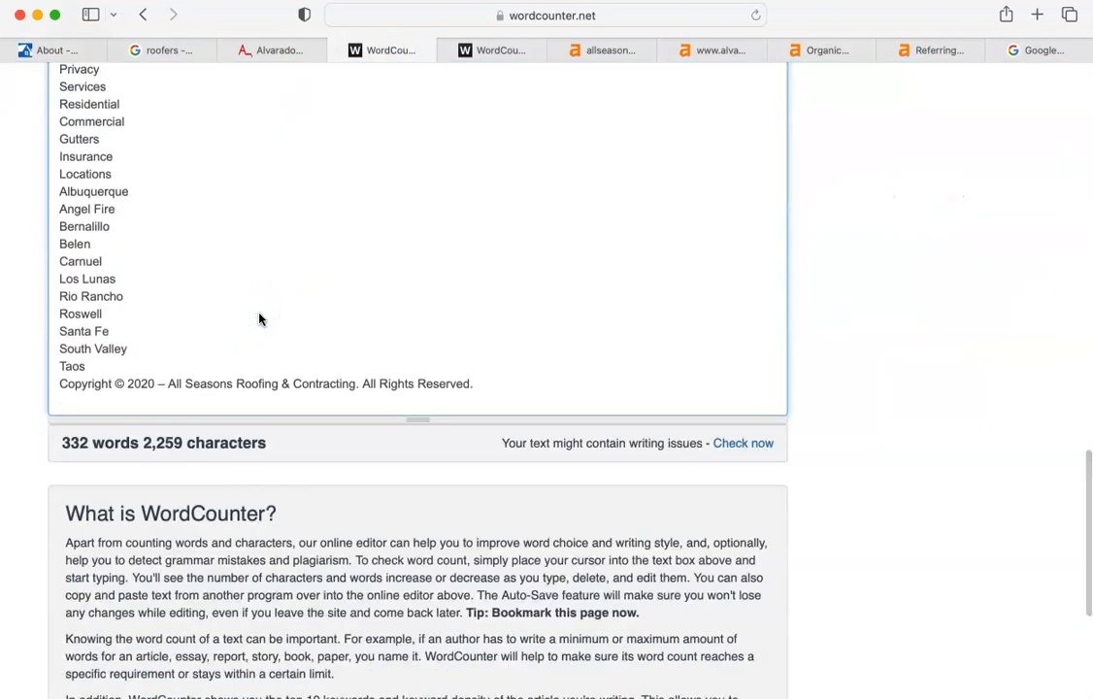
scroll(258, 315, up, 15)
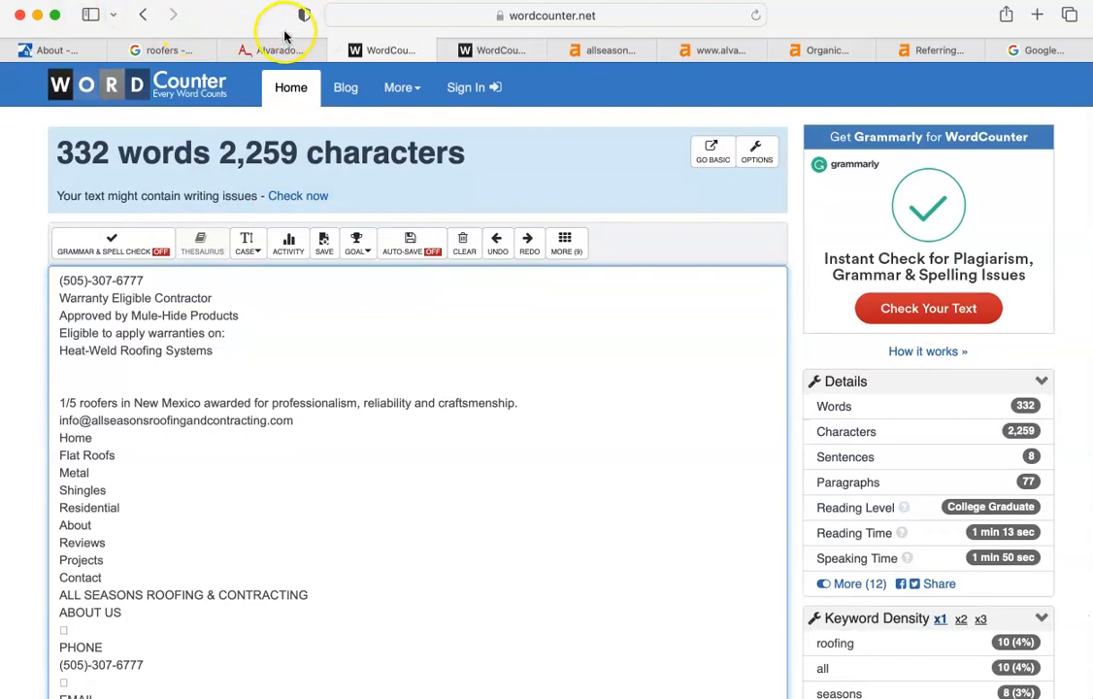
Step: Find Alvarado Roofing's organic listing in the Albuquerque roofers results and compare its placement with the surrounding directories and map listings
click(294, 54)
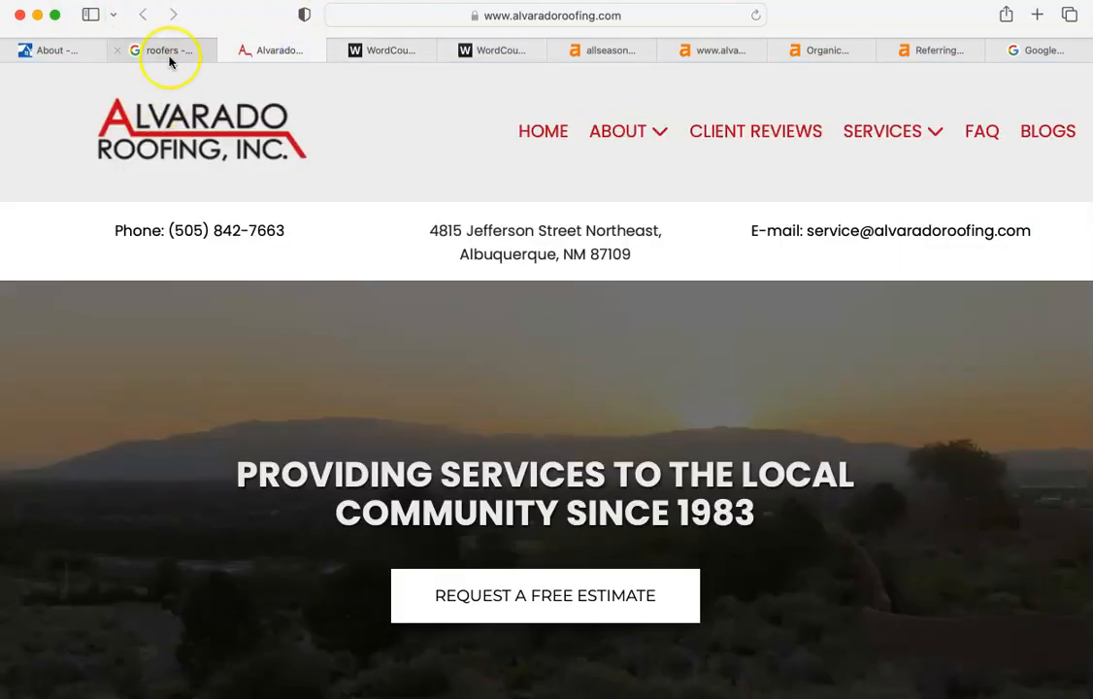
click(171, 48)
scroll(244, 419, down, 6)
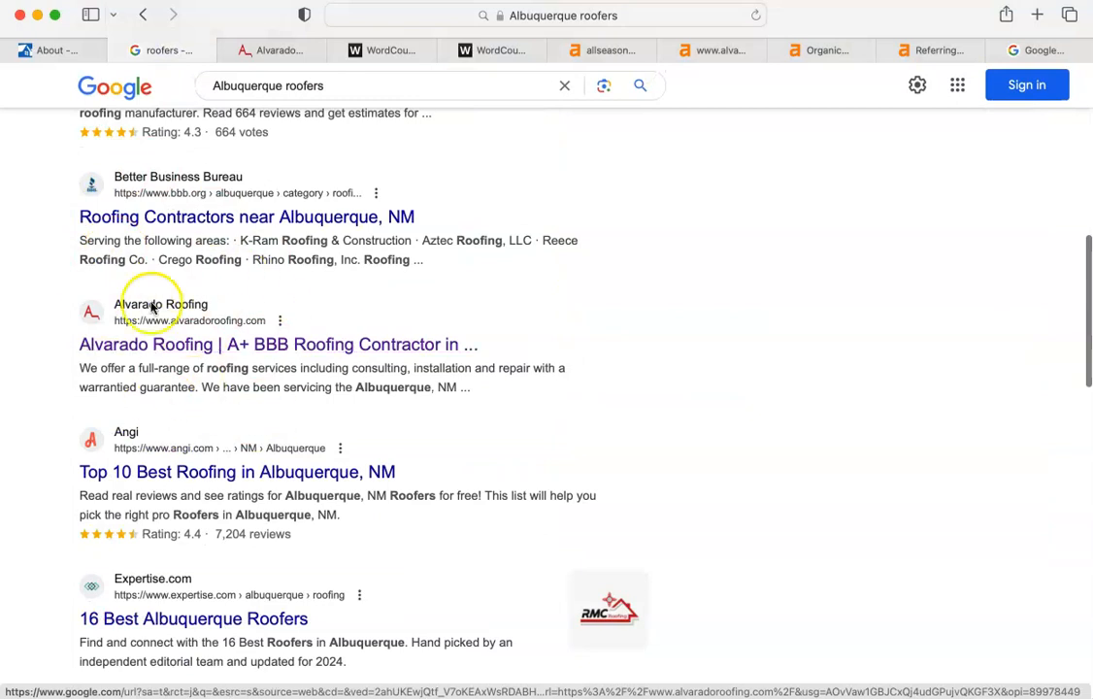
scroll(273, 260, up, 3)
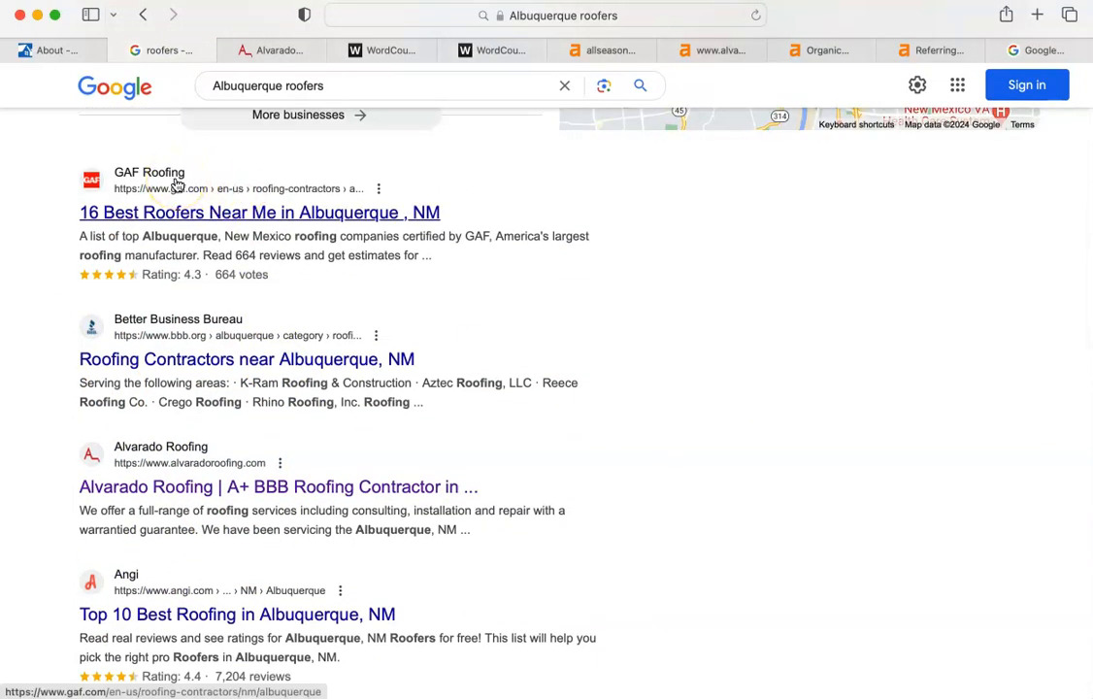
scroll(205, 367, up, 10)
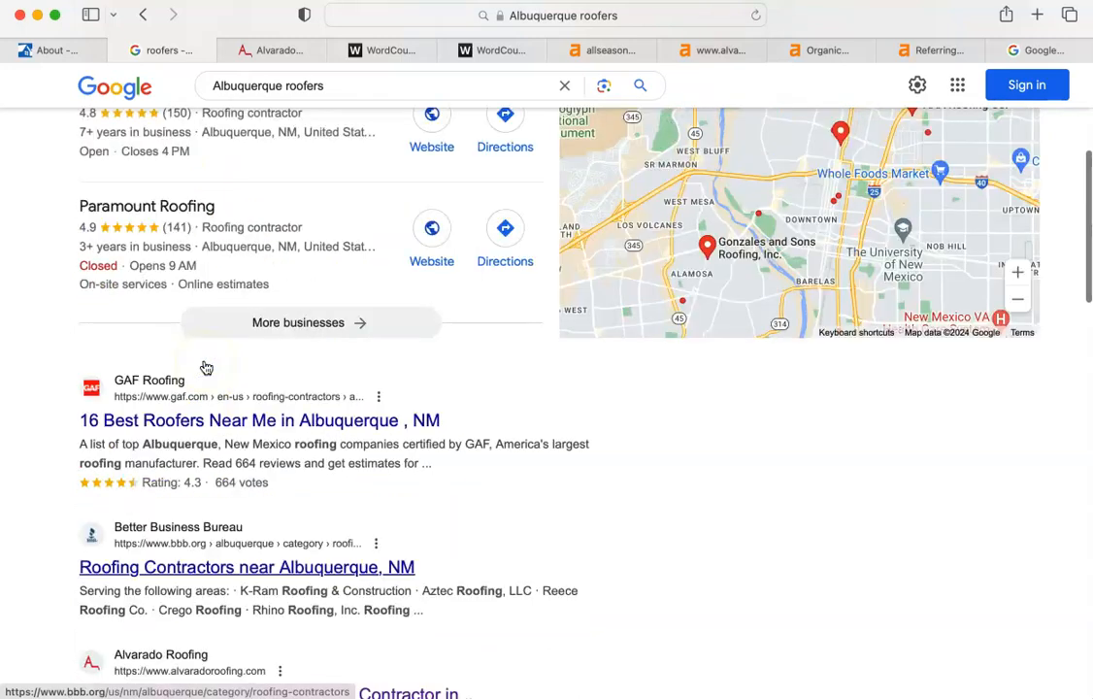
scroll(207, 402, down, 8)
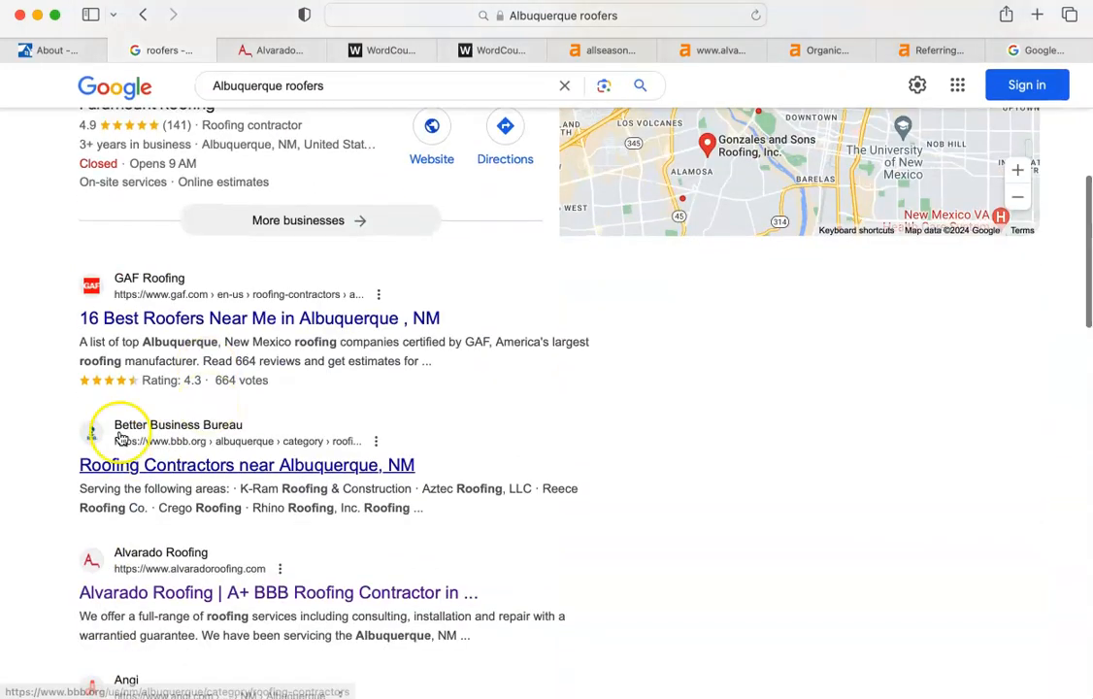
scroll(194, 291, up, 10)
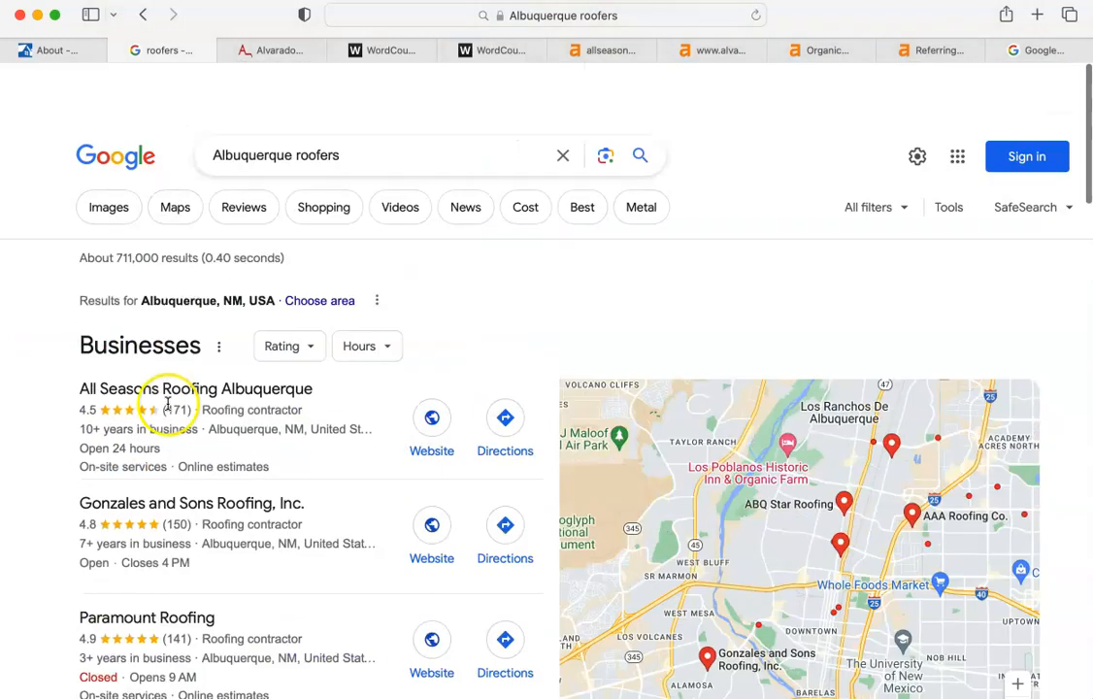
Step: Copy all text from the Alvarado Roofing homepage into the second WordCounter page to get its word count
click(257, 48)
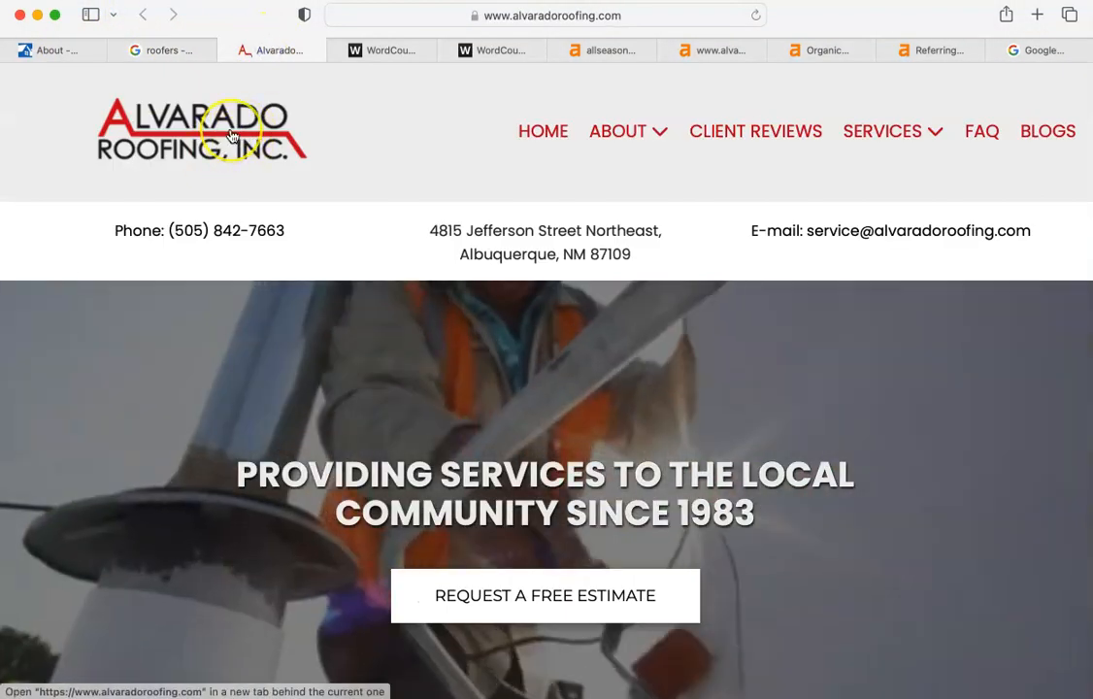
key(super+a)
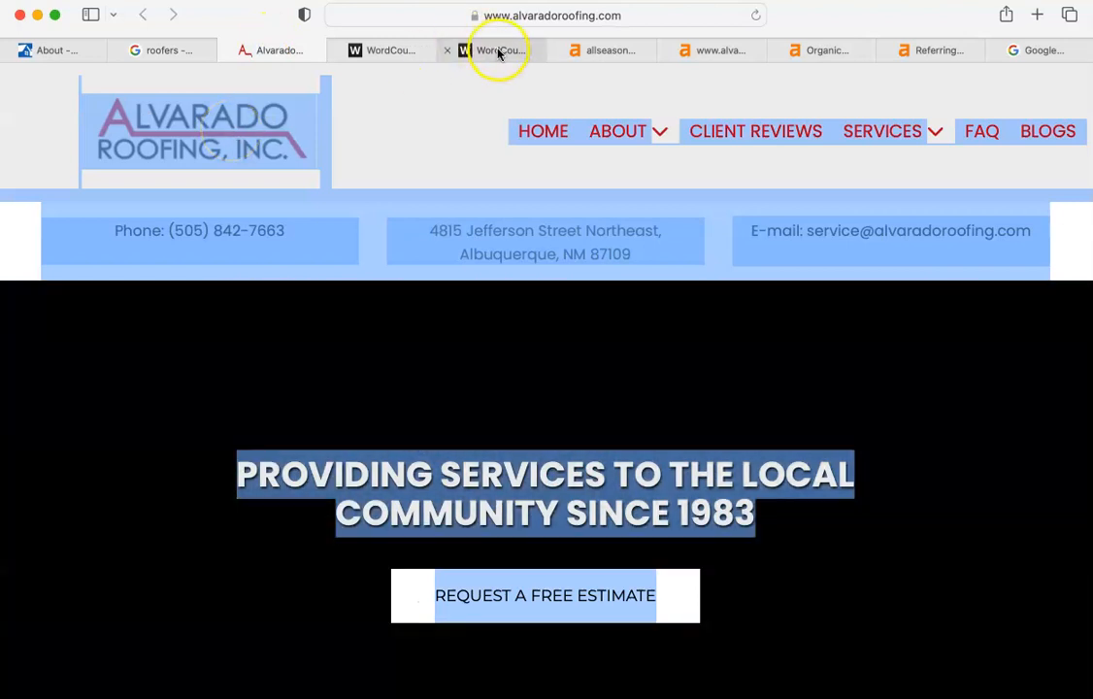
click(500, 49)
click(418, 307)
key(super+v)
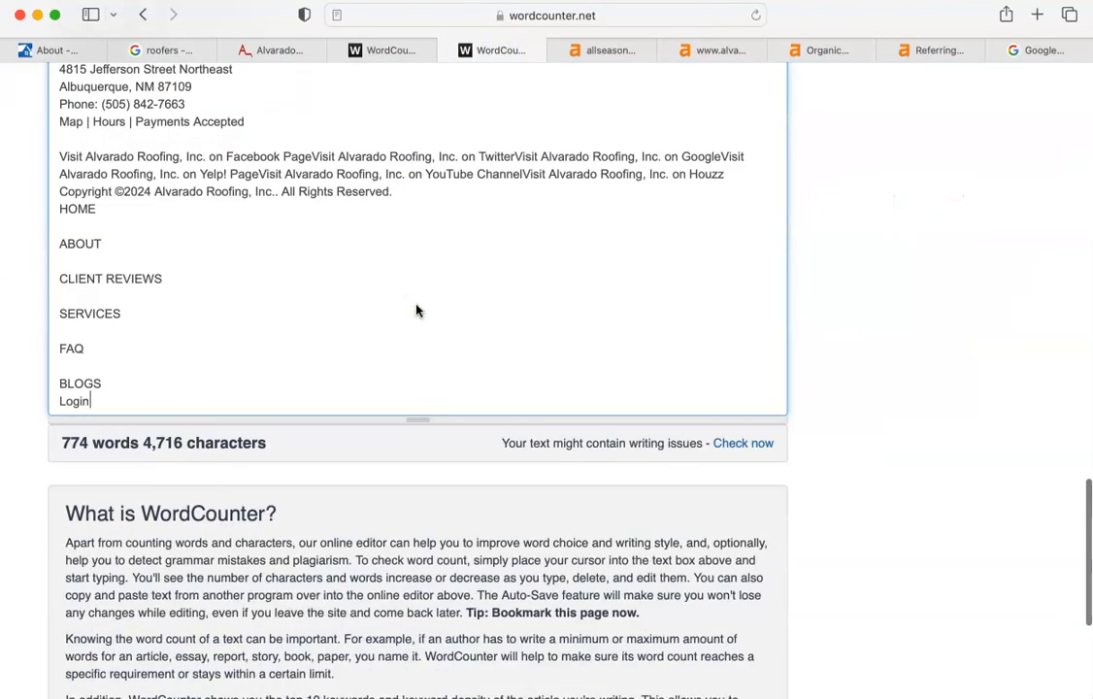
Step: Compare the WordCounter totals of the All Seasons Roofing and Alvarado Roofing pages
click(393, 53)
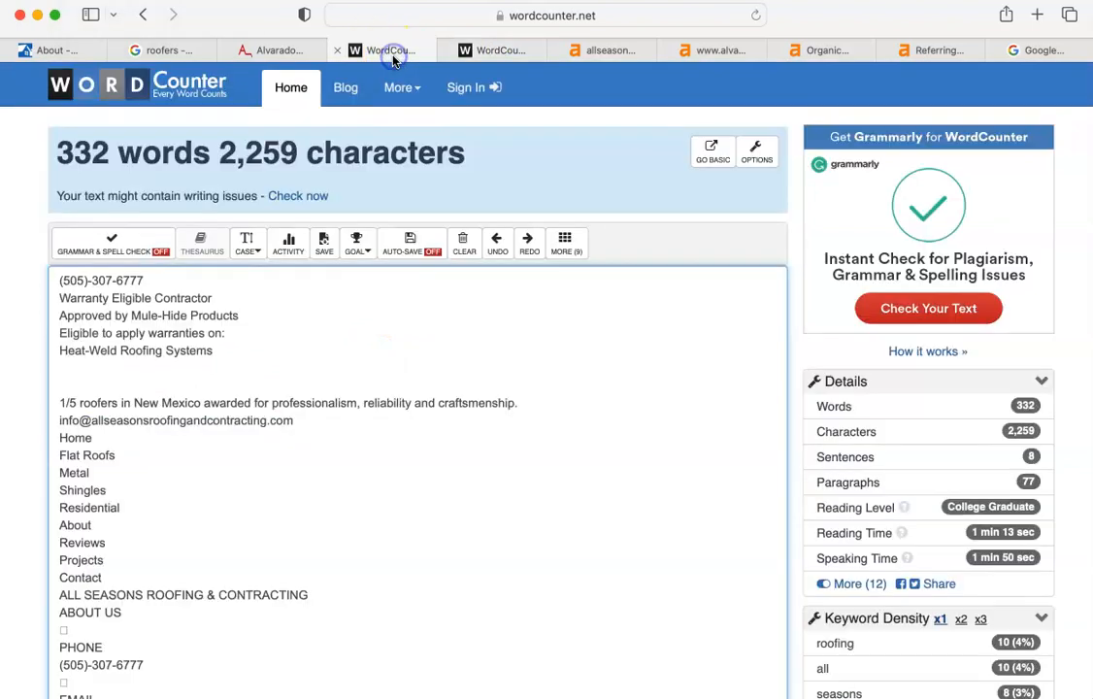
click(500, 54)
scroll(483, 151, up, 10)
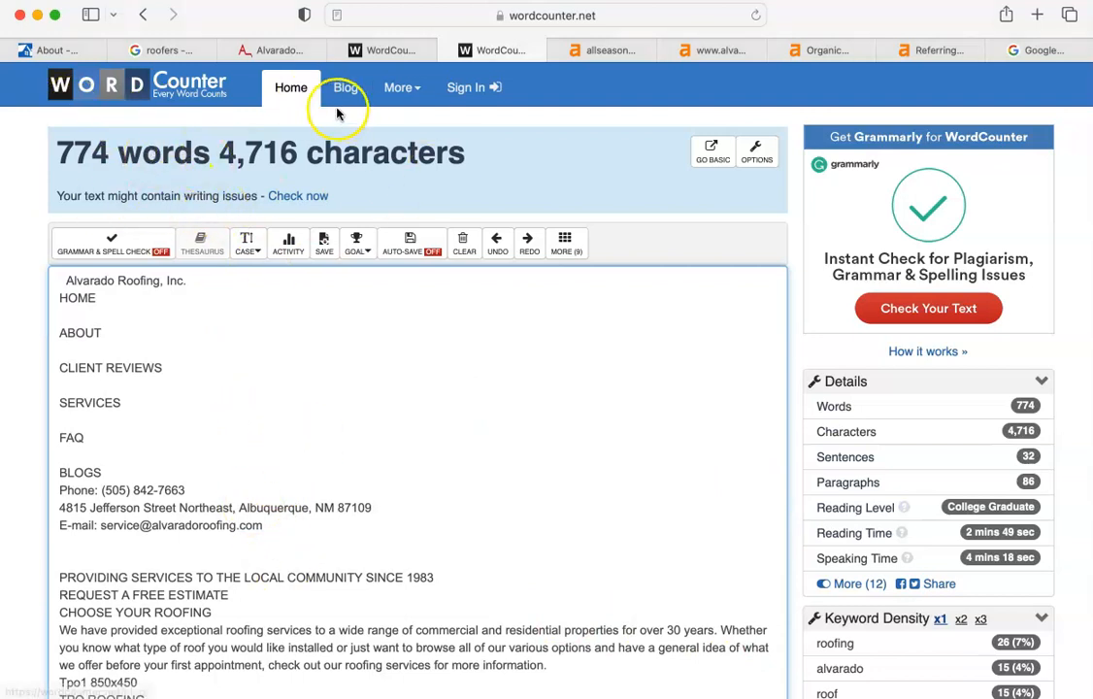
click(386, 49)
click(495, 49)
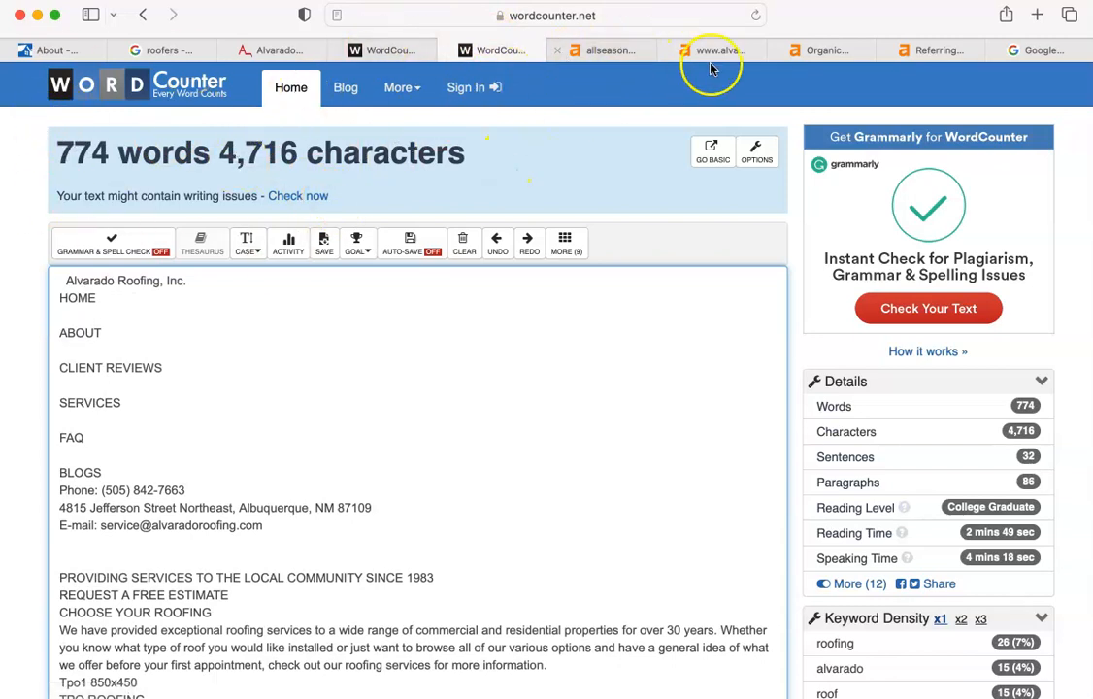
click(606, 51)
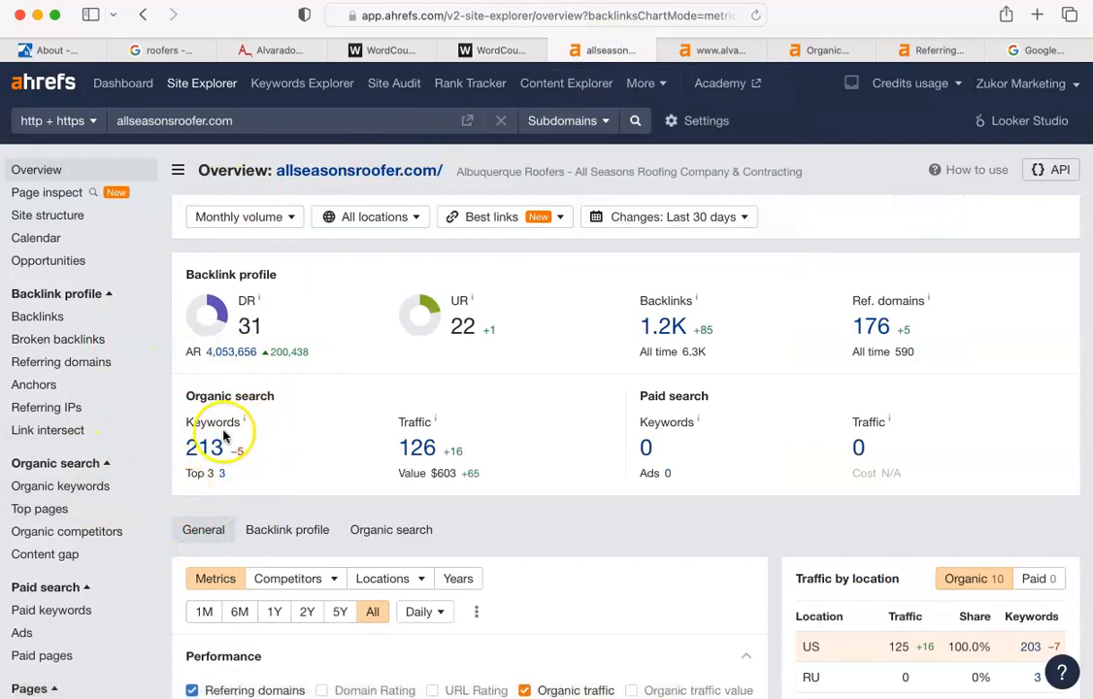
click(721, 48)
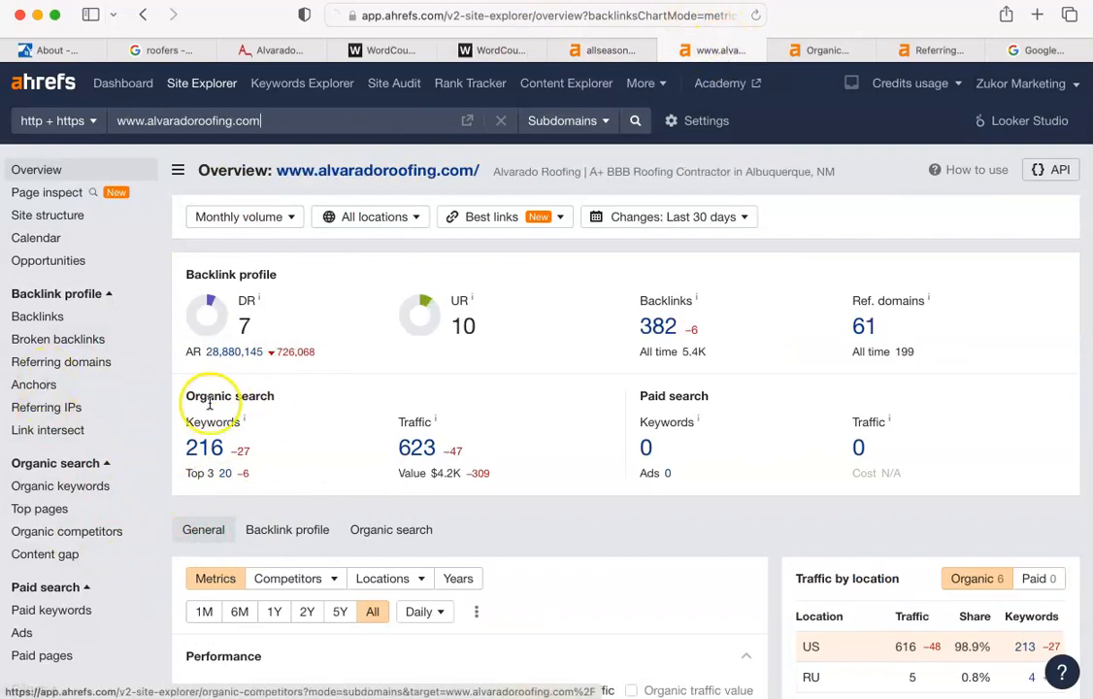
mouse_move(638, 48)
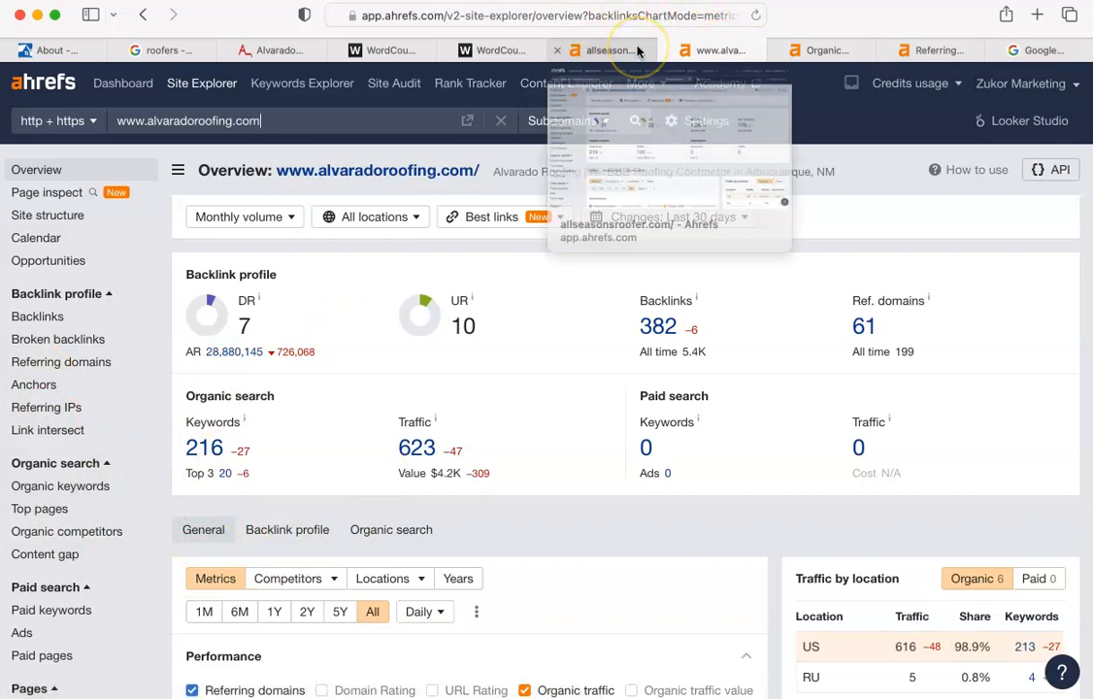
click(829, 53)
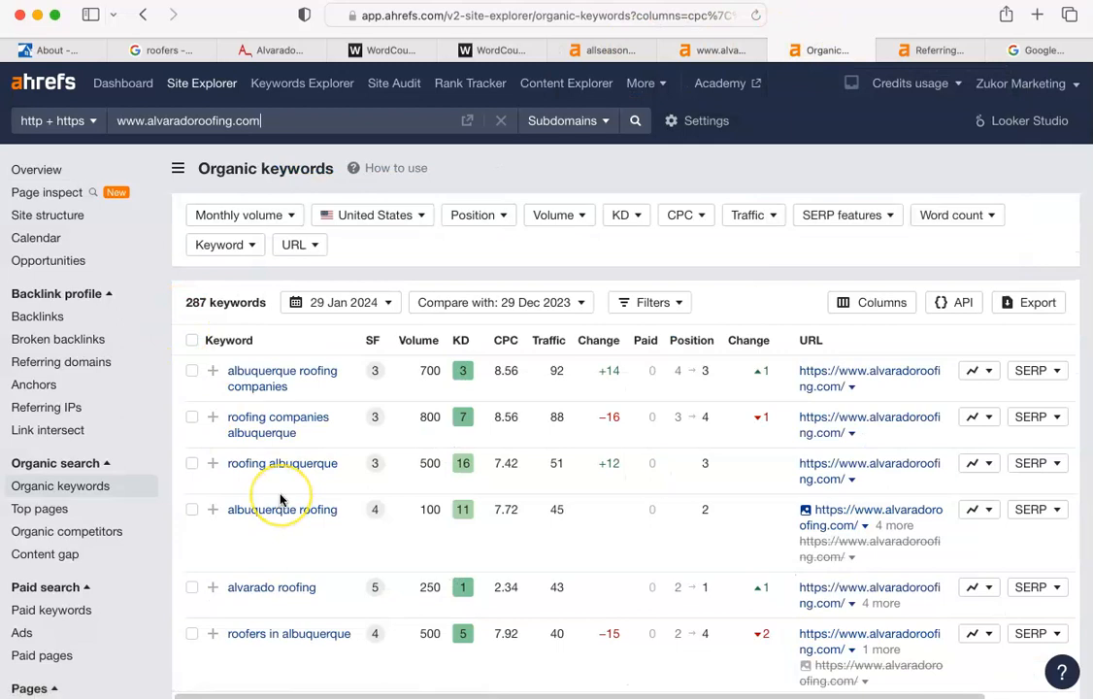
scroll(280, 499, down, 2)
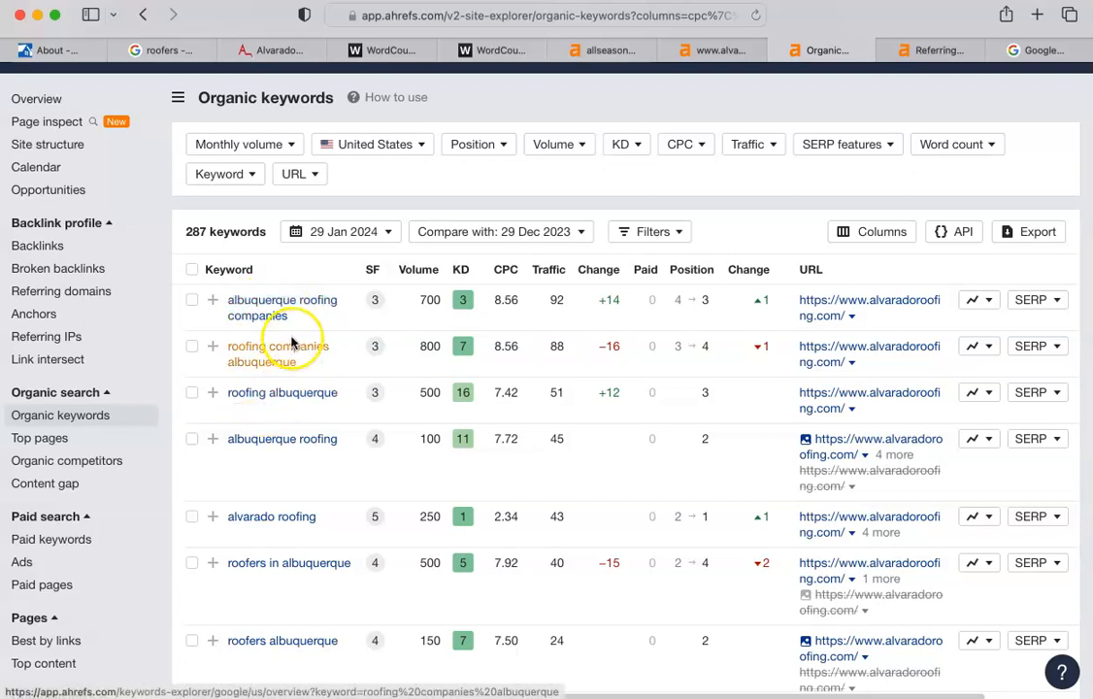
scroll(296, 543, down, 5)
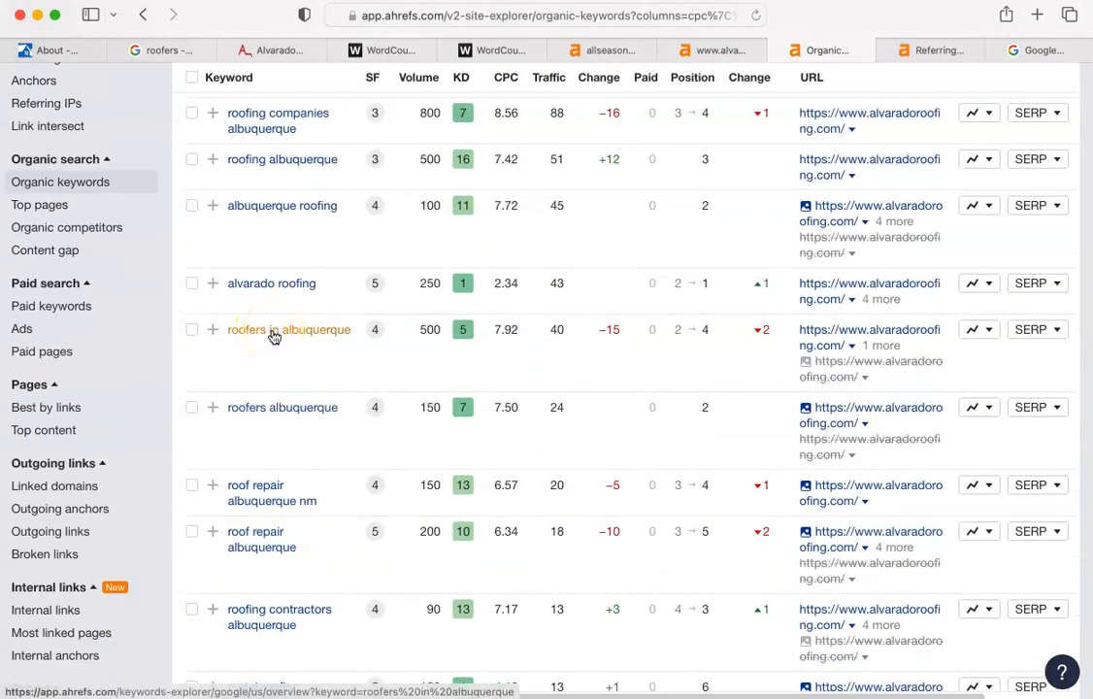
scroll(275, 337, down, 3)
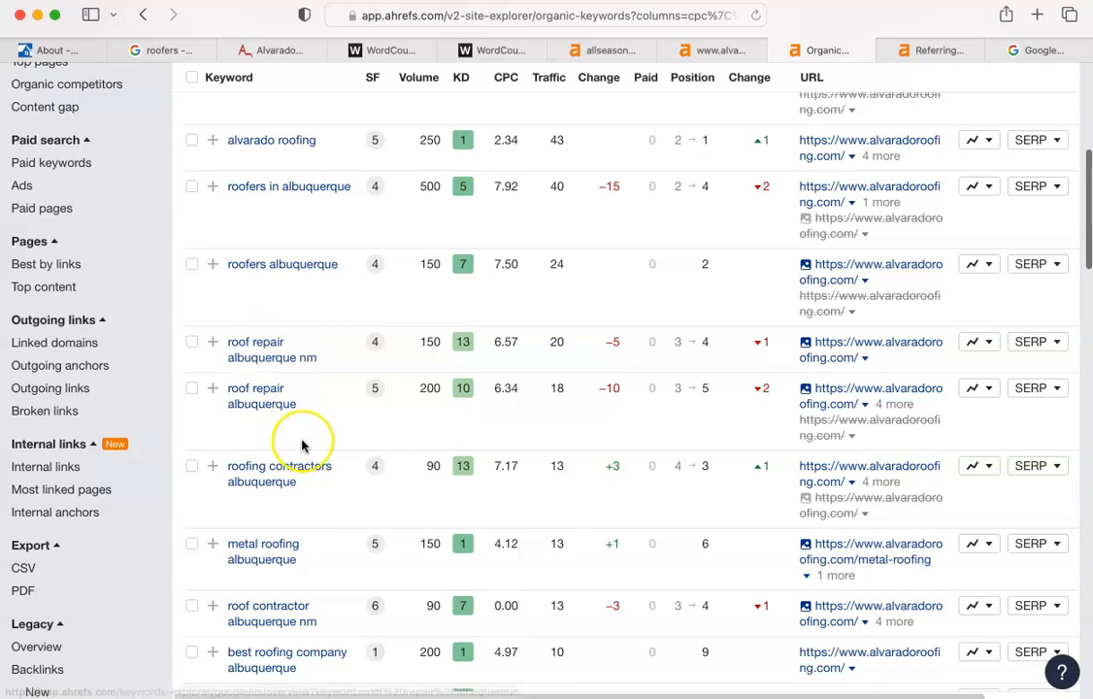
scroll(302, 446, down, 4)
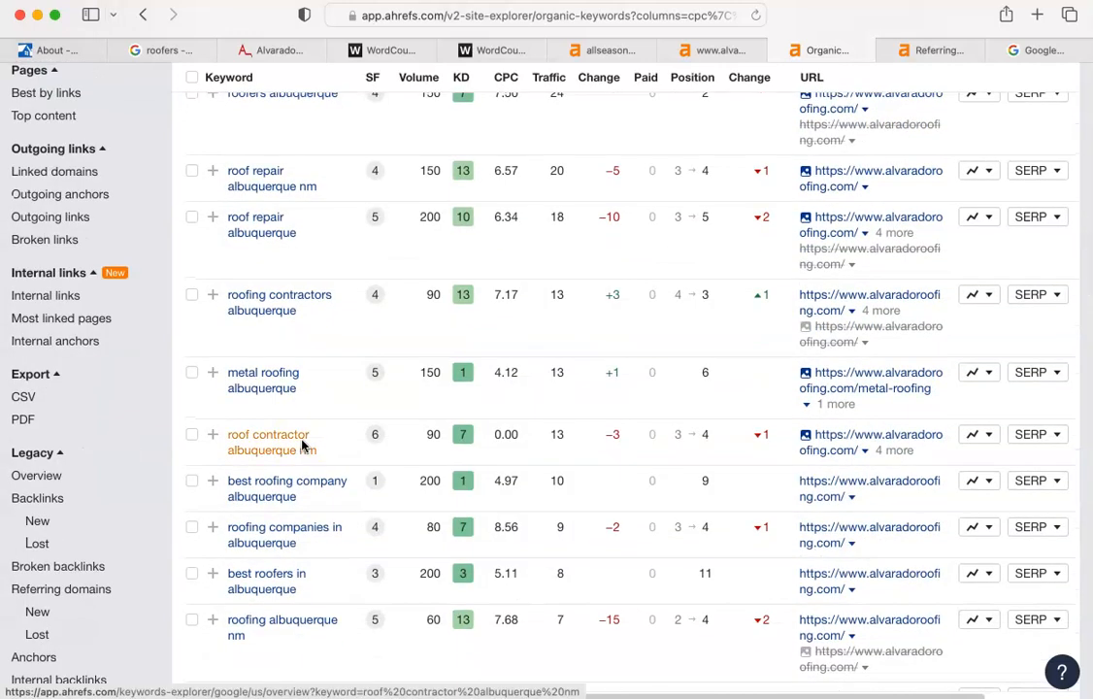
scroll(302, 445, up, 10)
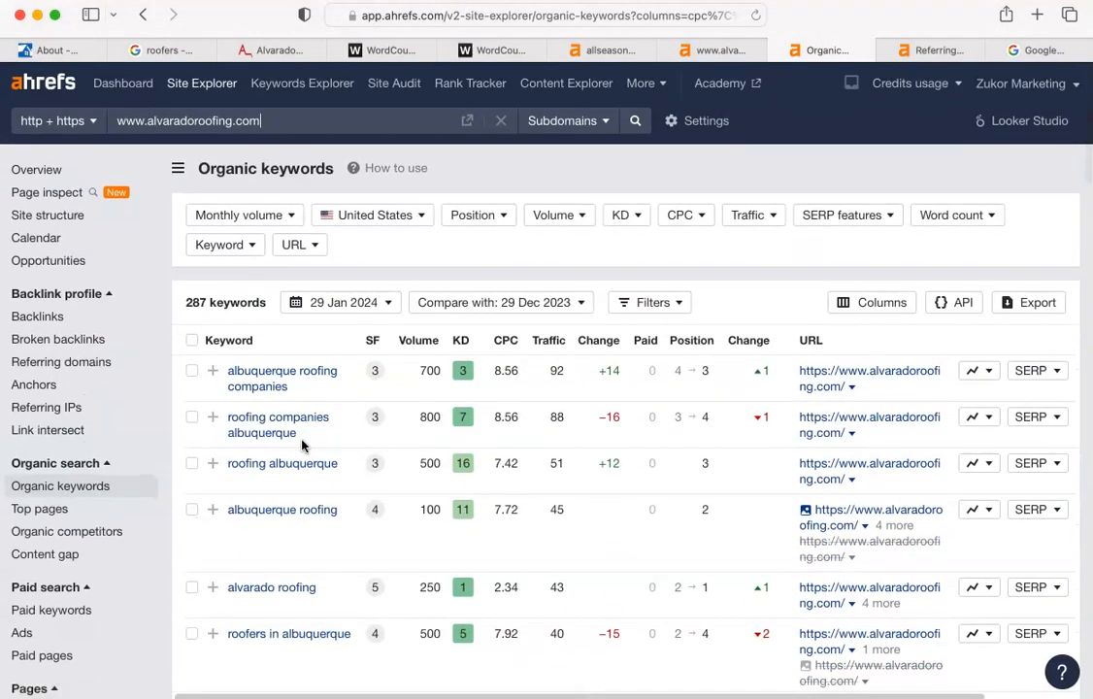
mouse_move(344, 453)
scroll(345, 452, down, 20)
scroll(344, 453, down, 5)
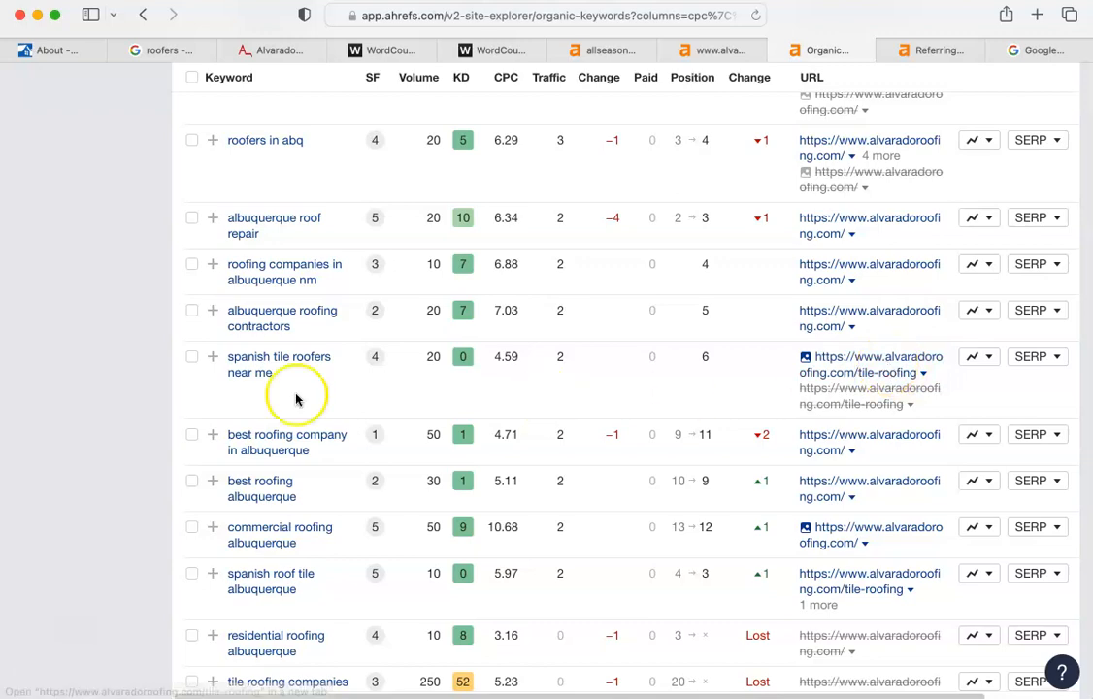
scroll(229, 394, down, 5)
scroll(229, 403, up, 15)
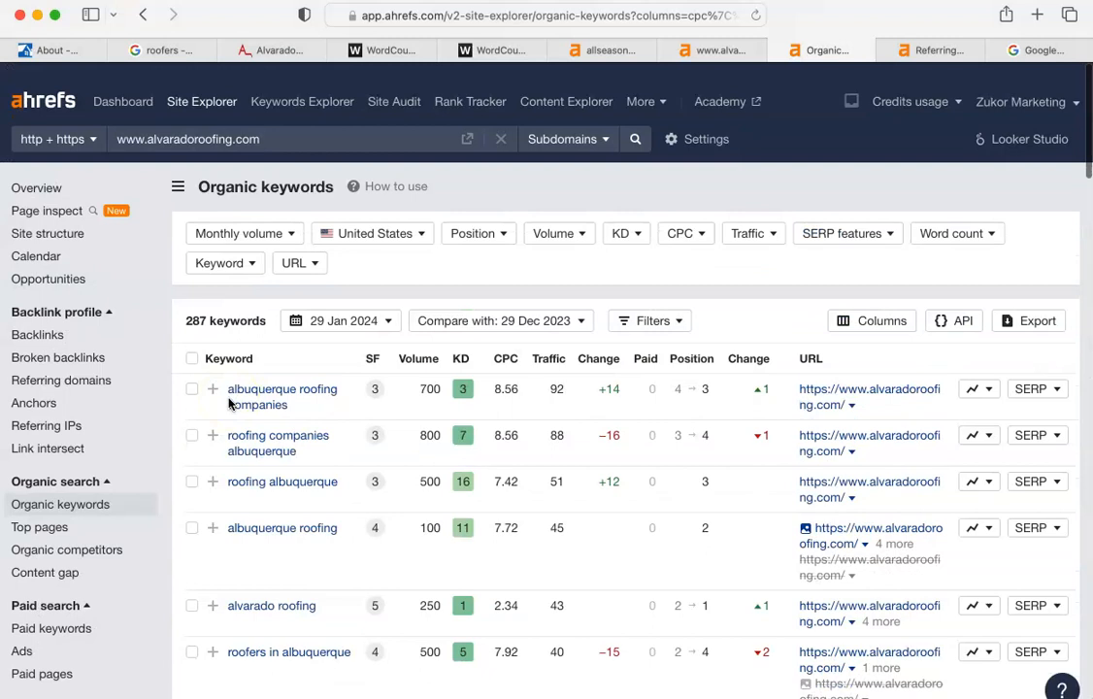
scroll(229, 403, down, 1)
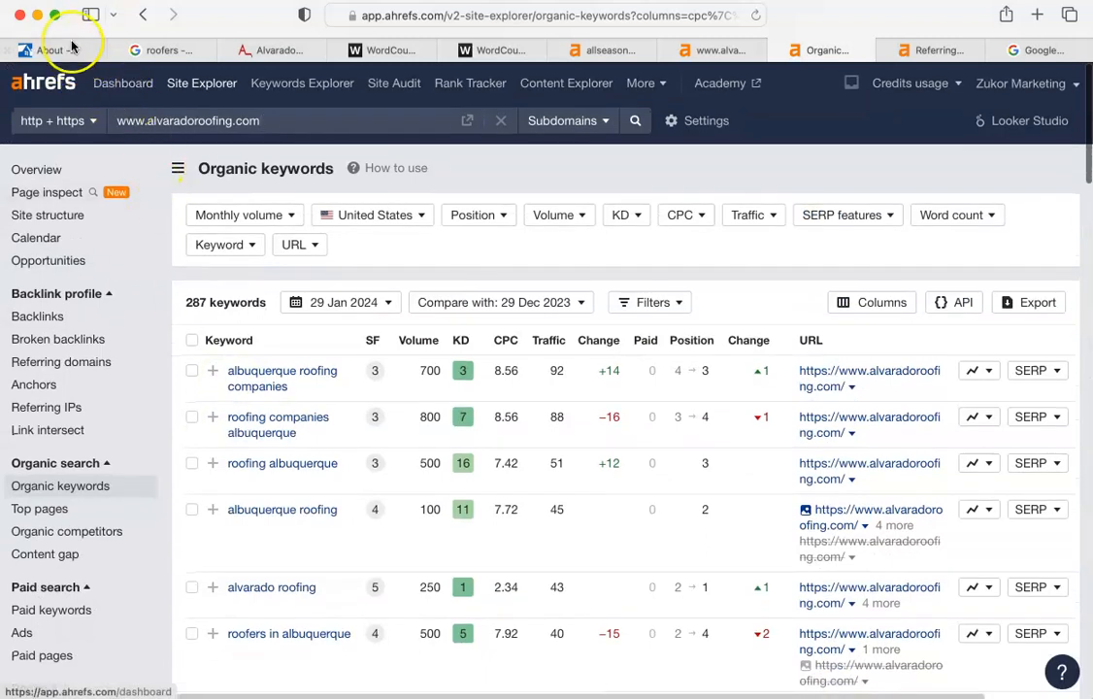
mouse_move(78, 58)
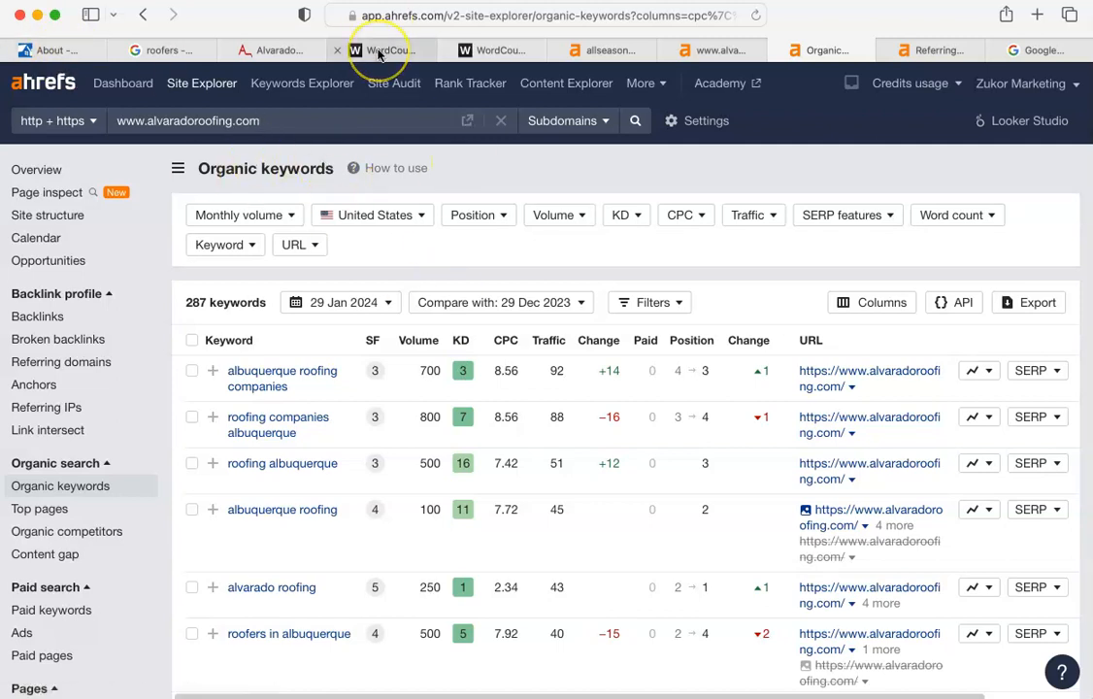
mouse_move(378, 54)
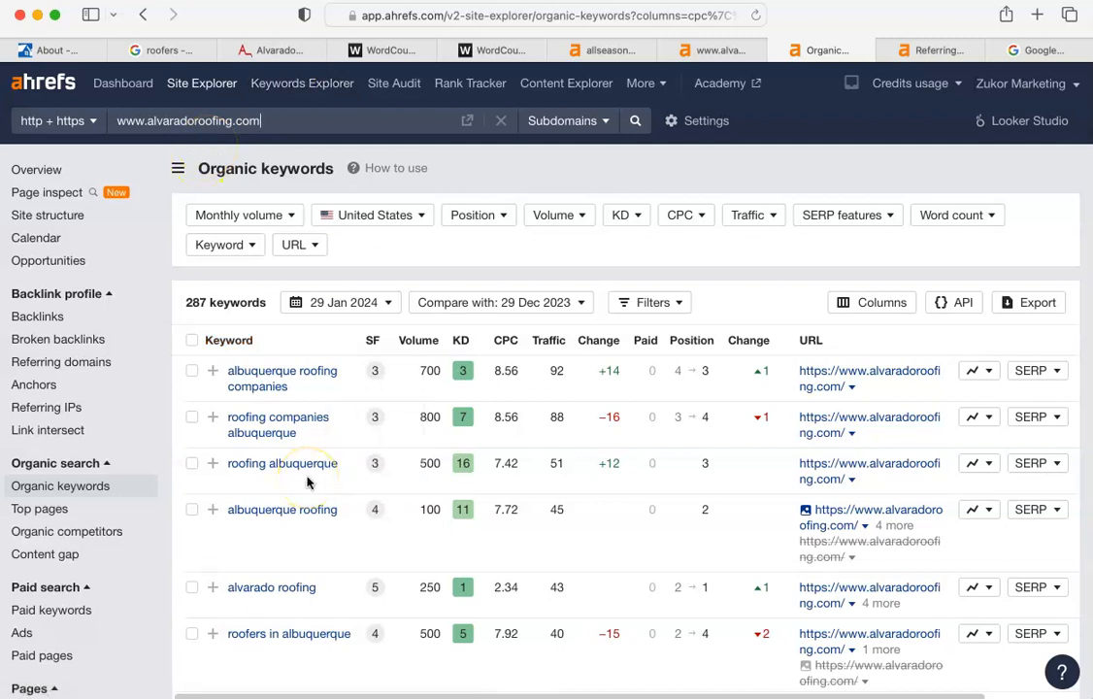
scroll(306, 483, down, 2)
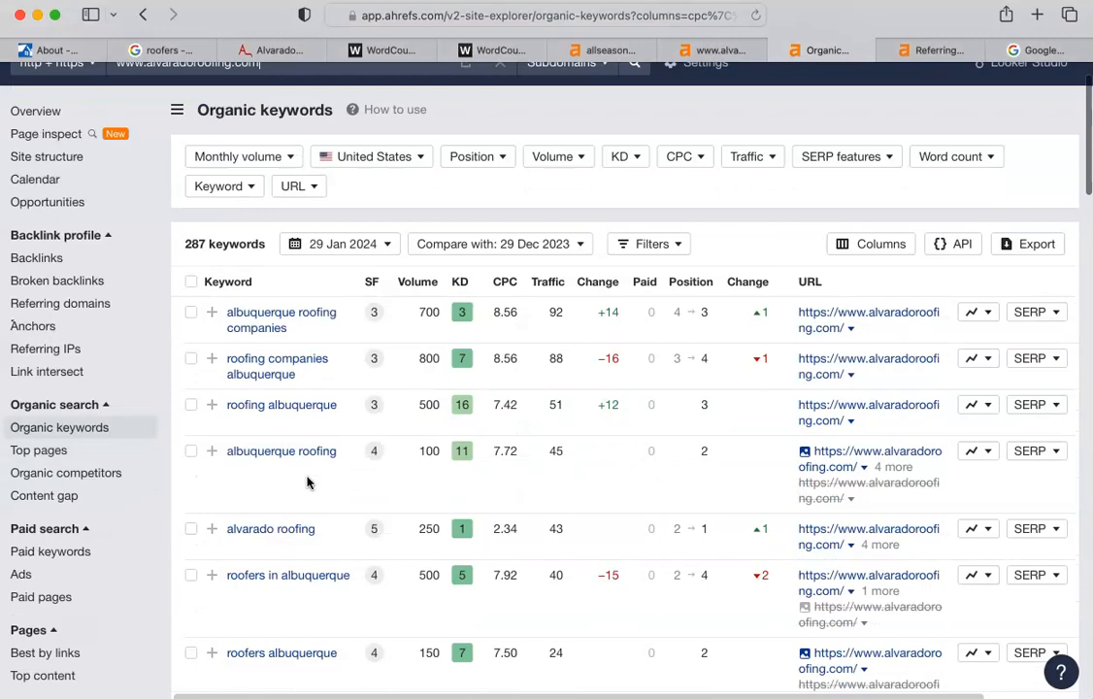
scroll(307, 482, down, 2)
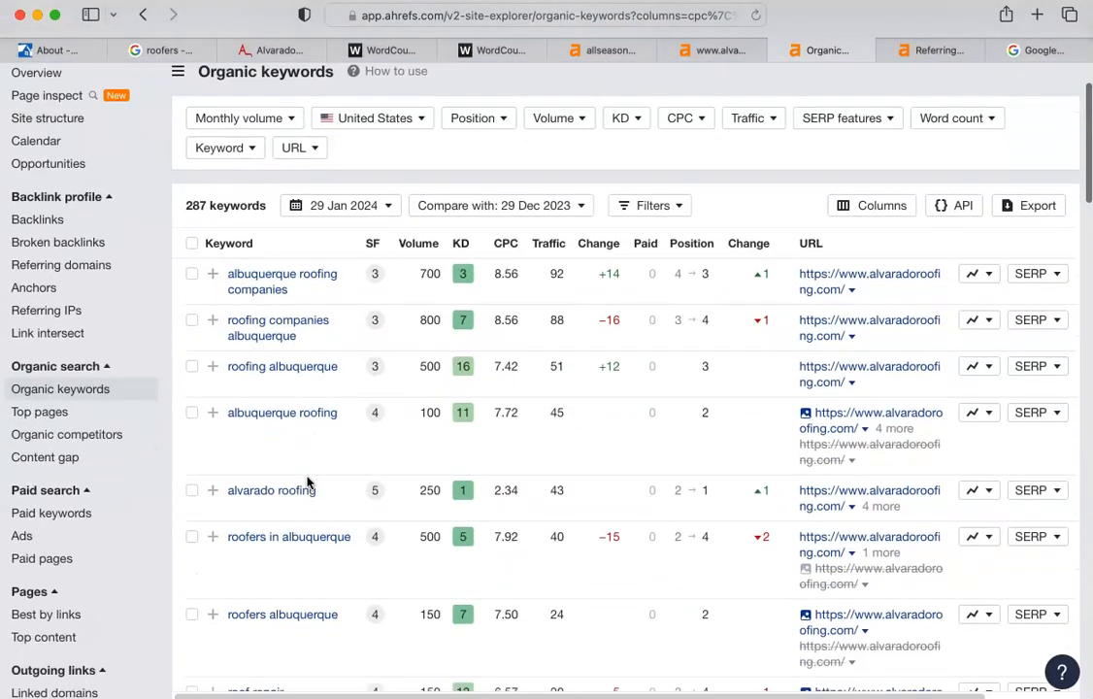
scroll(307, 482, down, 10)
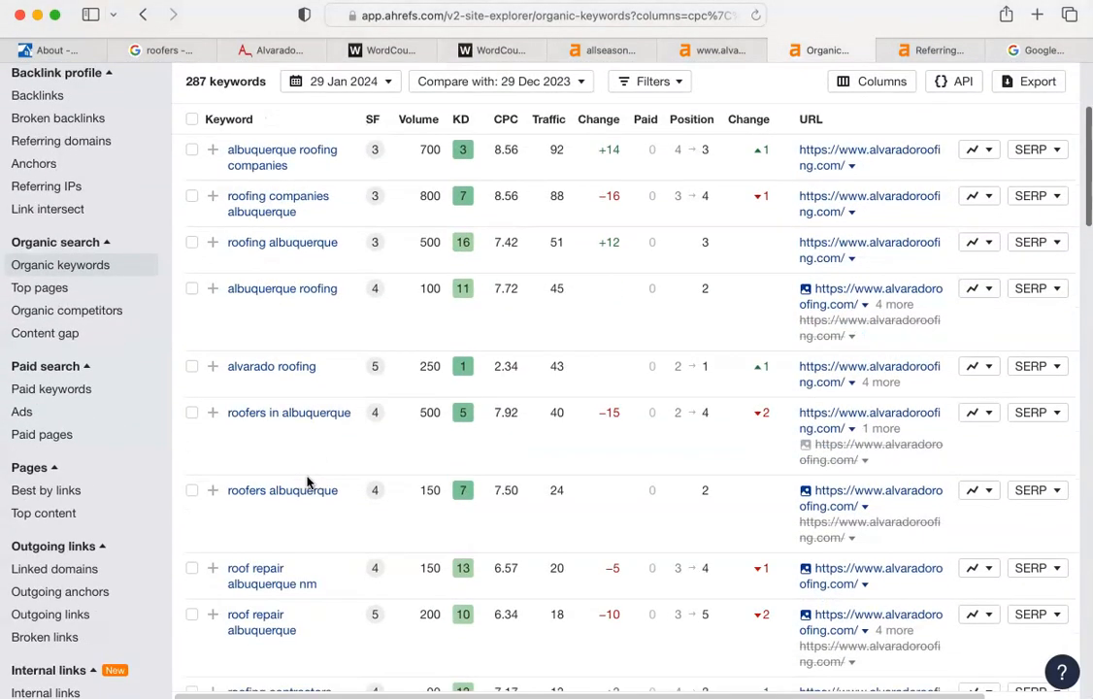
scroll(307, 483, down, 4)
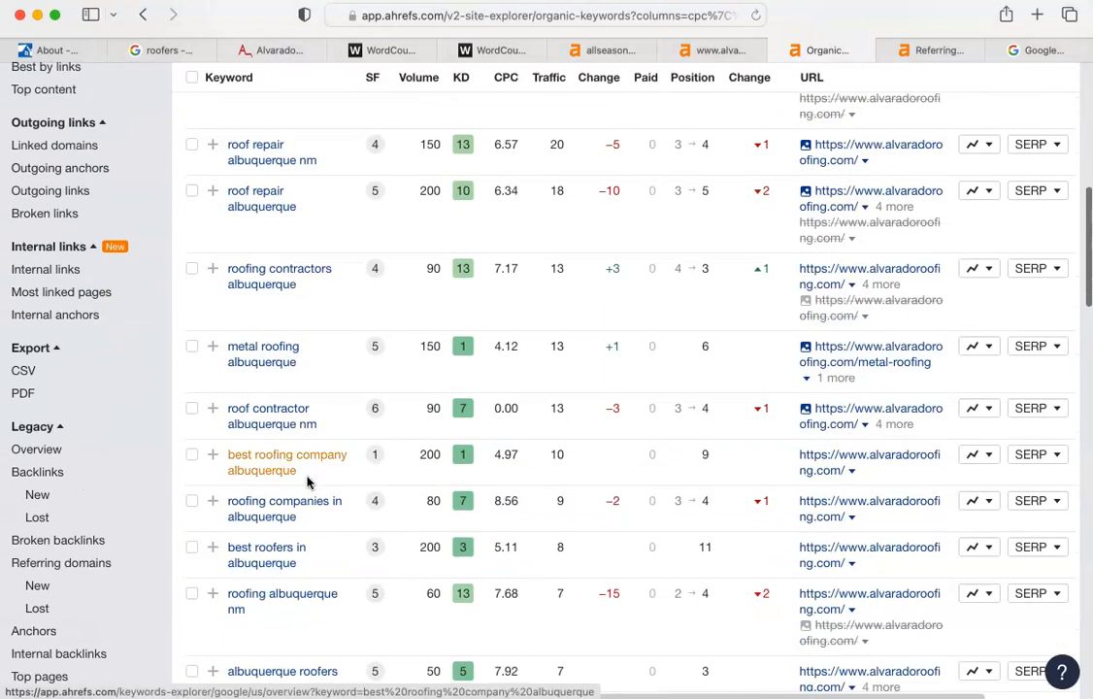
click(262, 338)
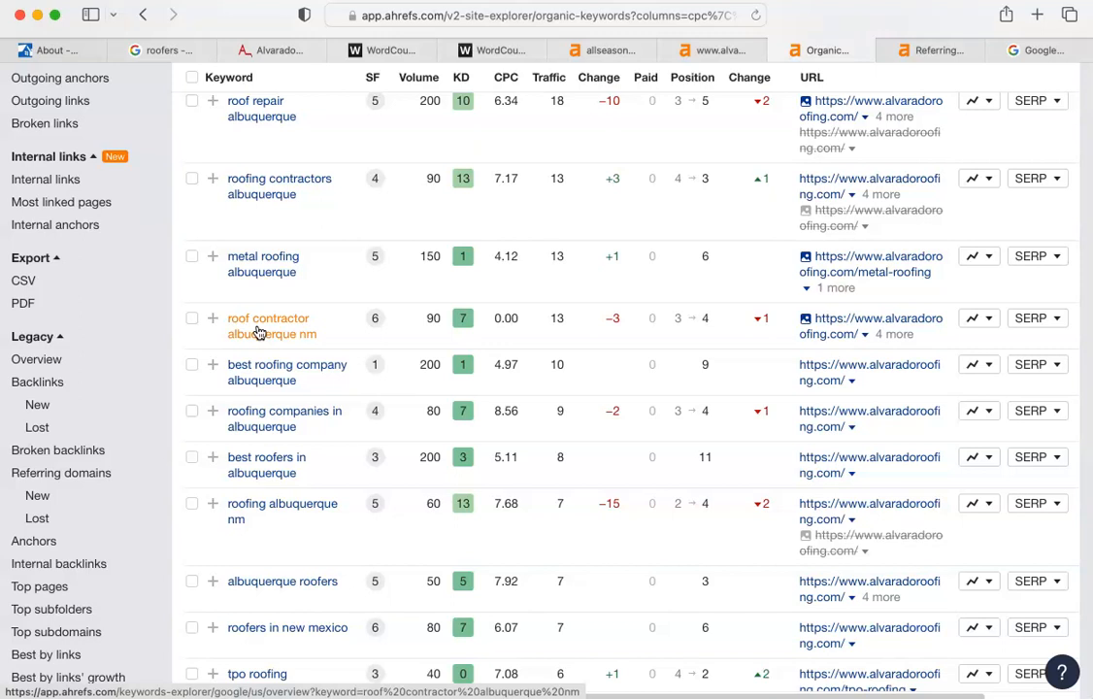
scroll(258, 338, up, 12)
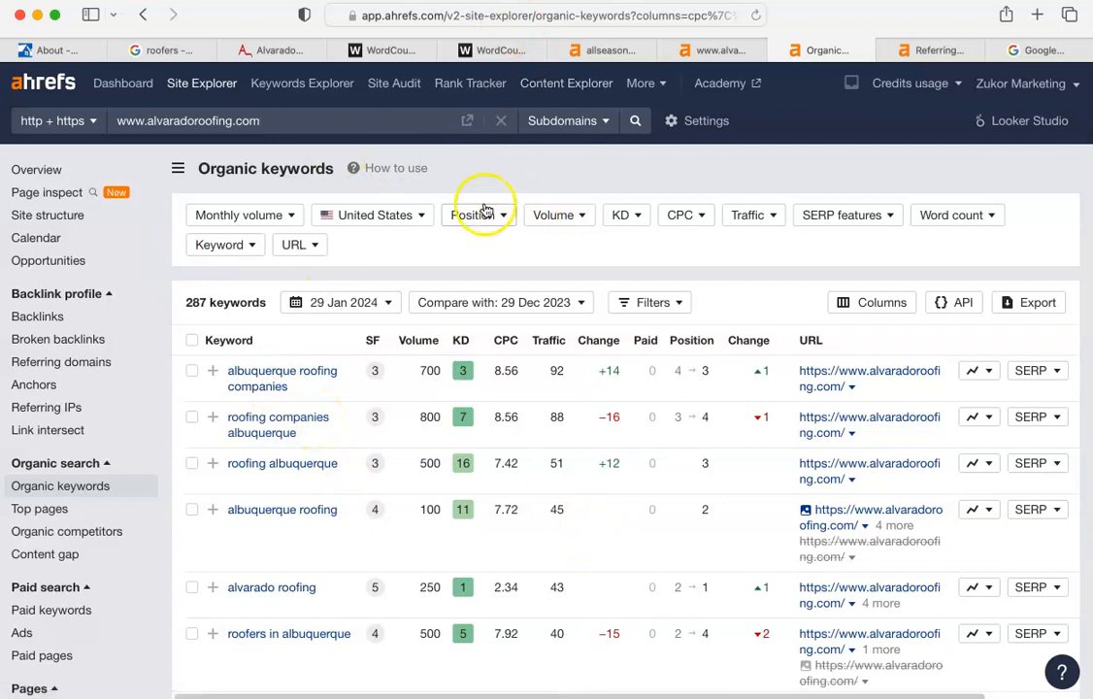
click(600, 53)
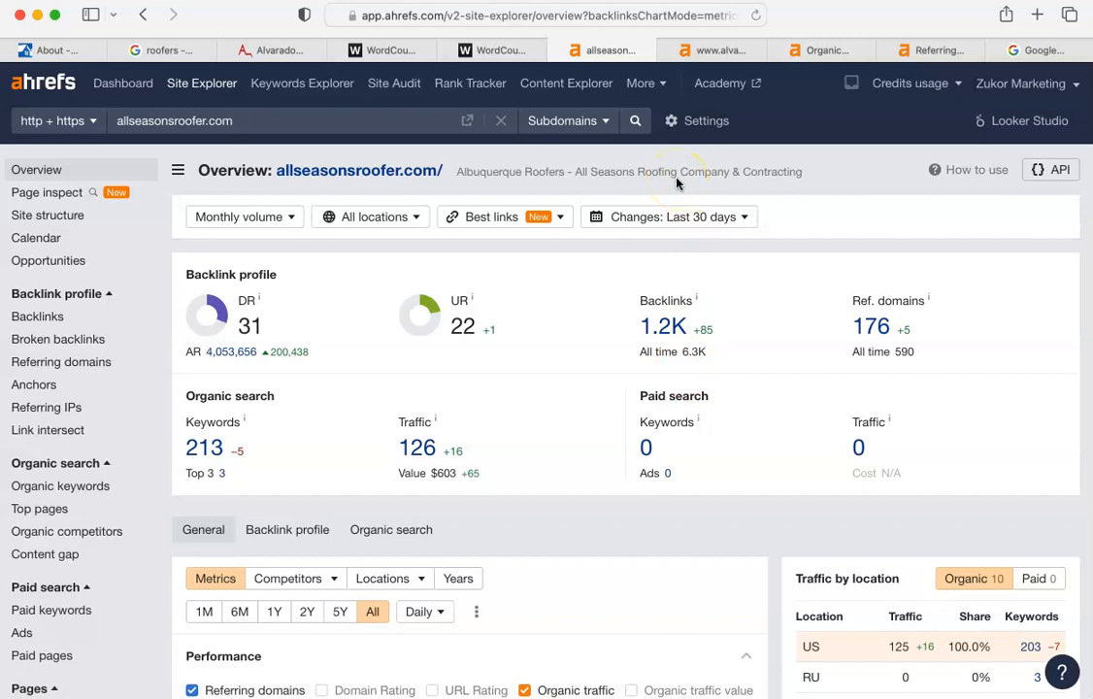
click(713, 50)
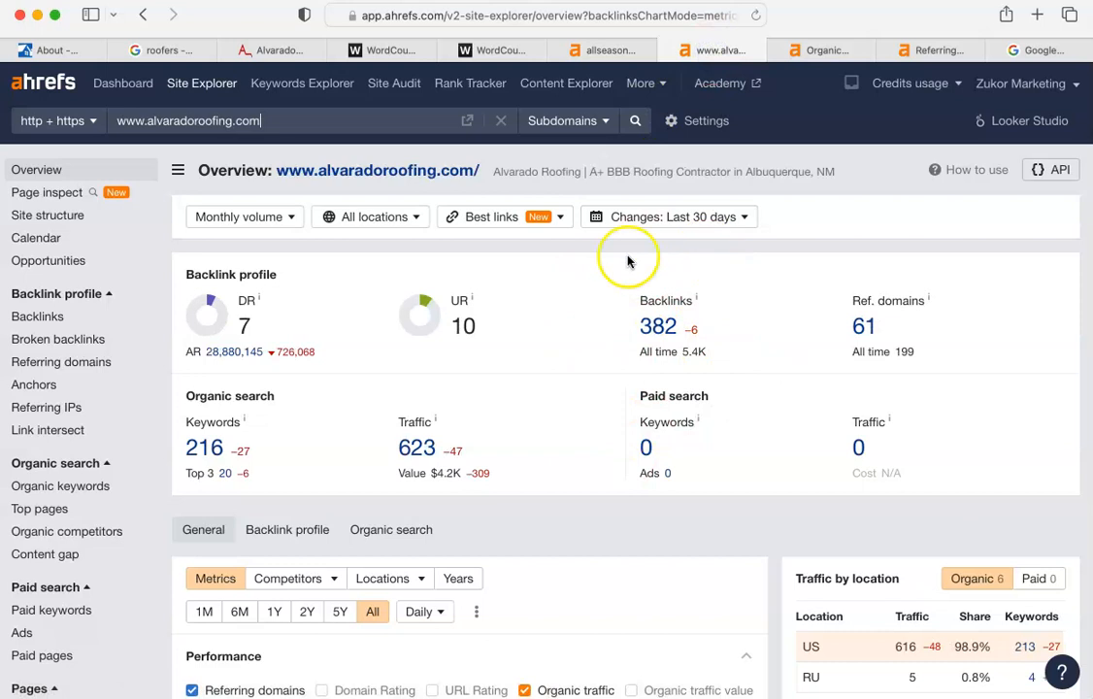
click(920, 51)
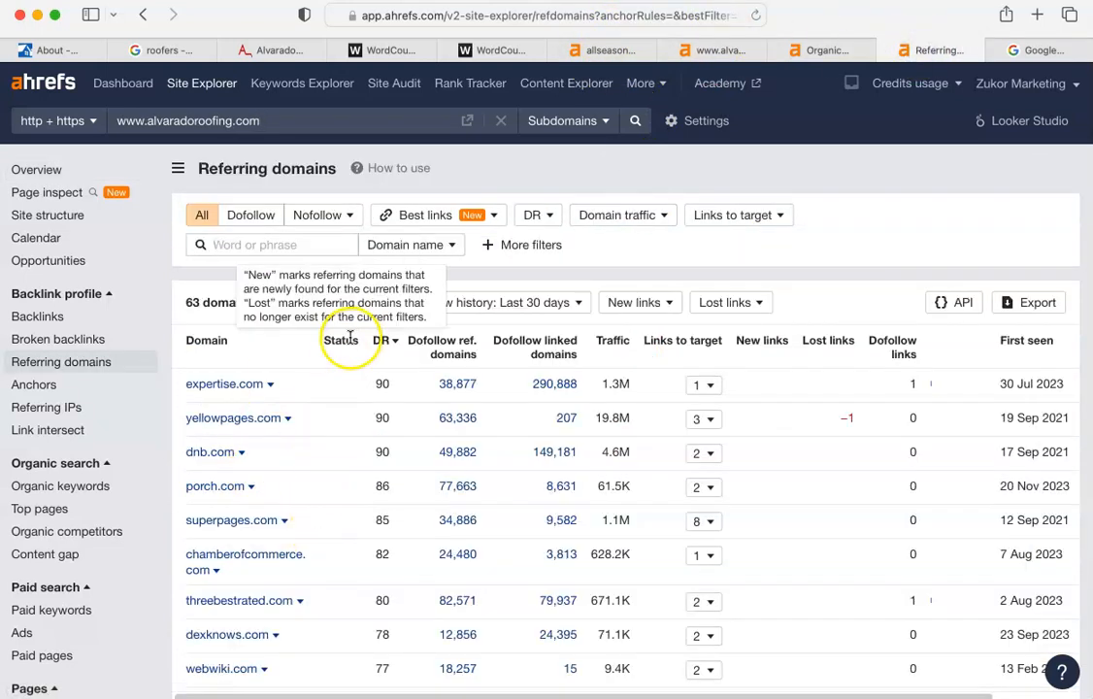
scroll(376, 437, down, 3)
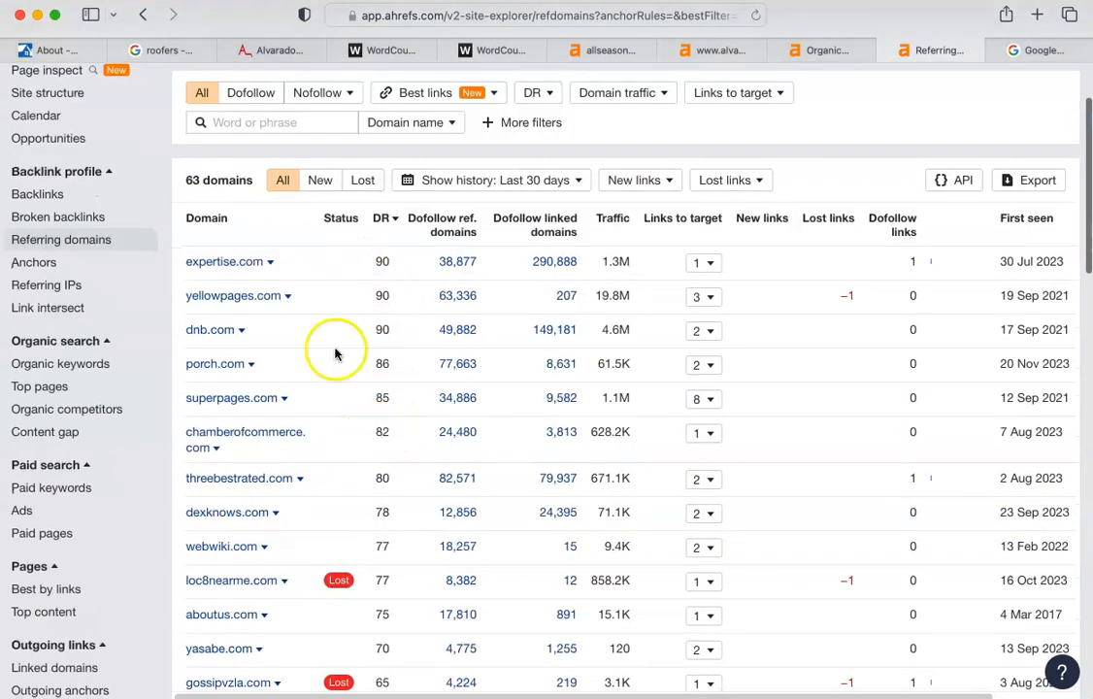
scroll(412, 583, down, 3)
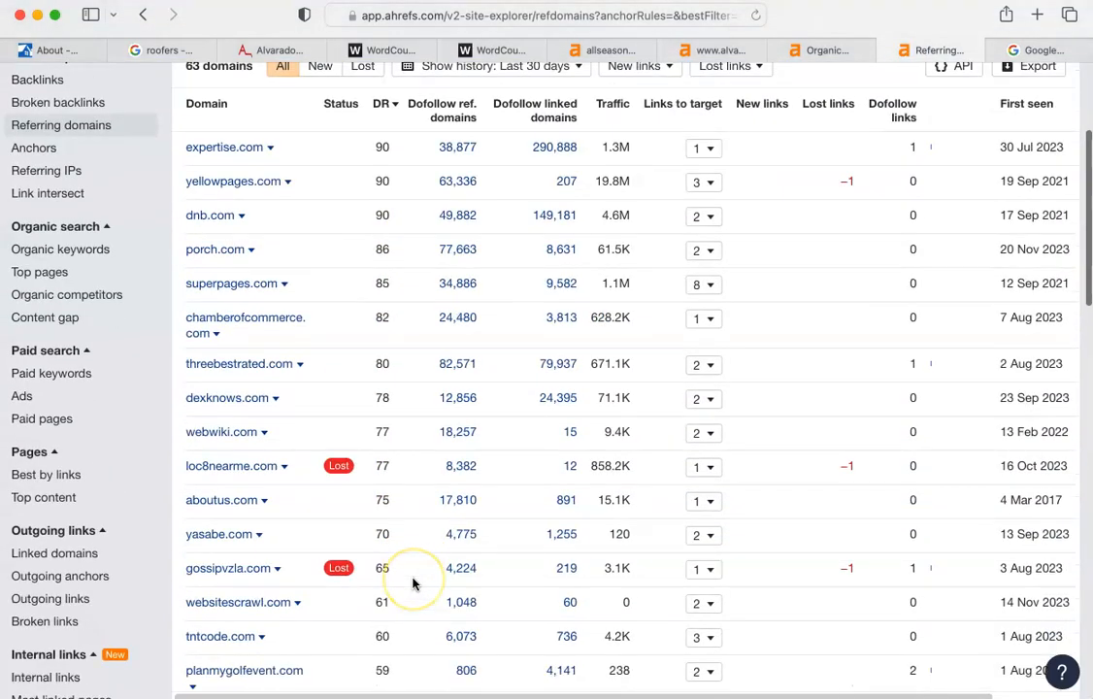
scroll(413, 582, down, 4)
scroll(360, 243, up, 2)
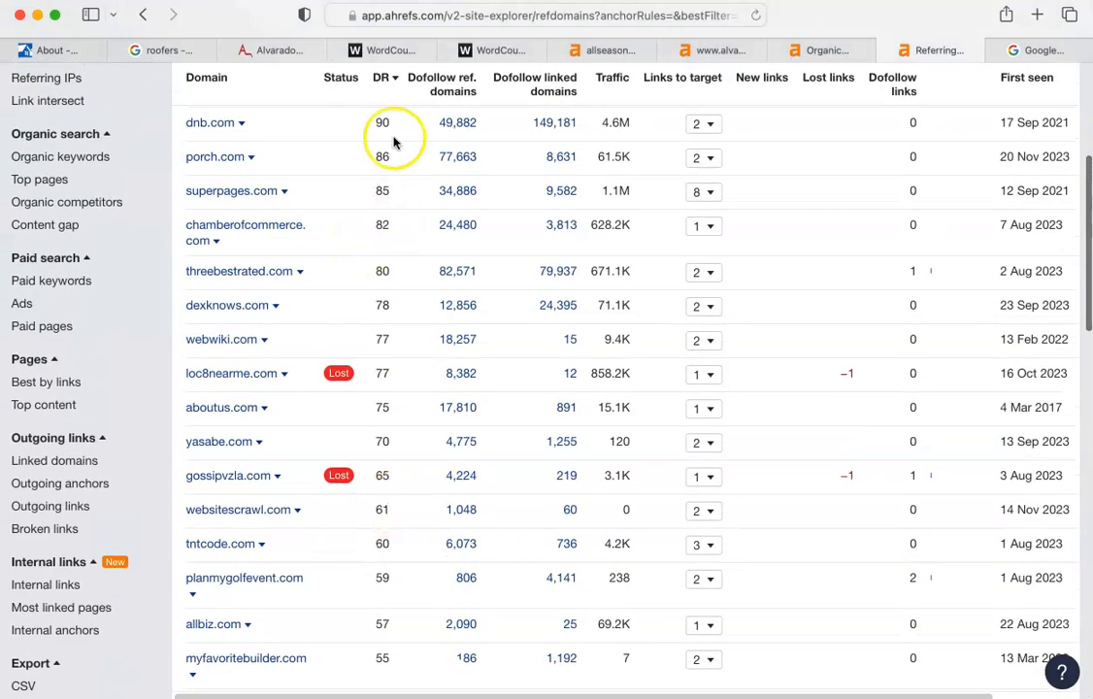
mouse_move(354, 111)
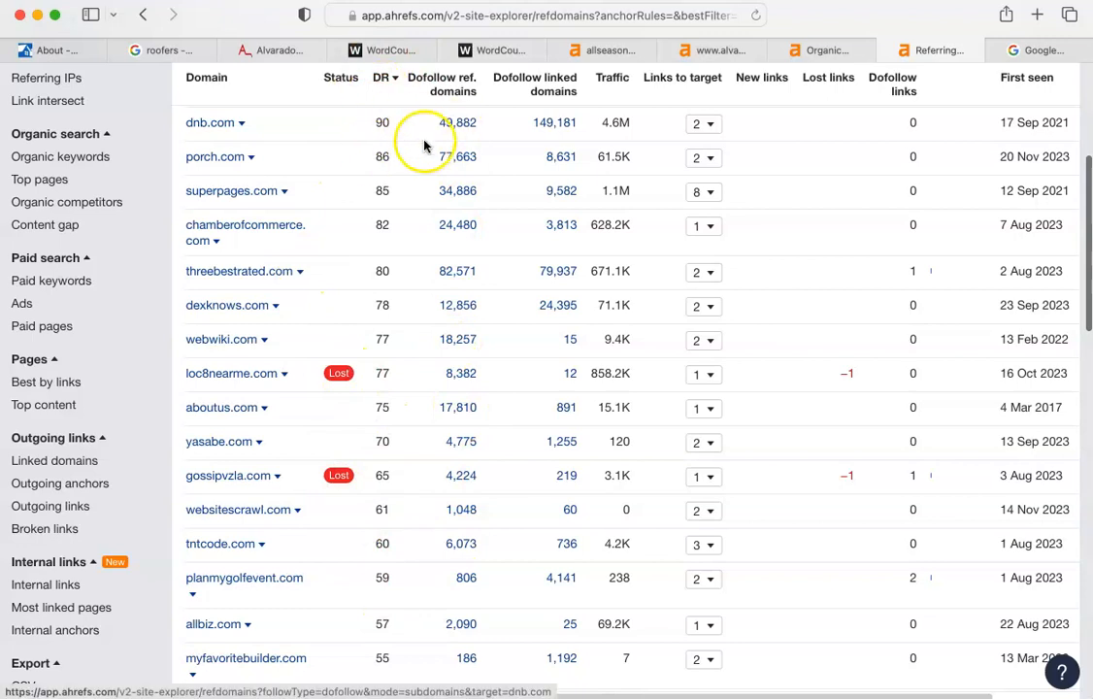
scroll(425, 146, up, 3)
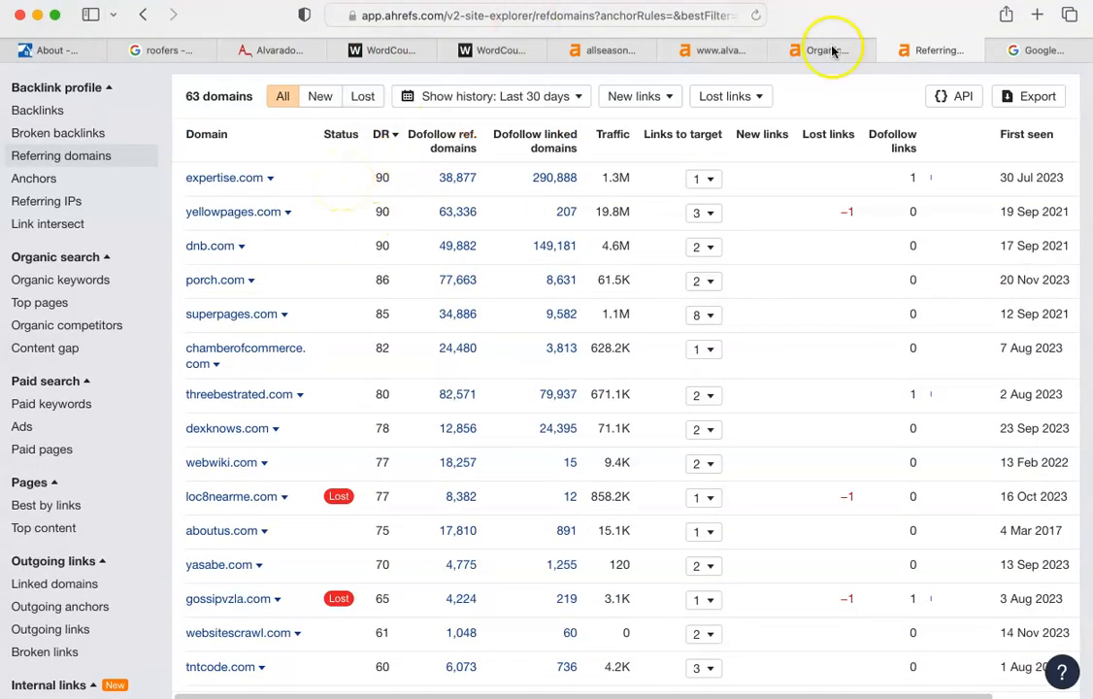
mouse_move(833, 56)
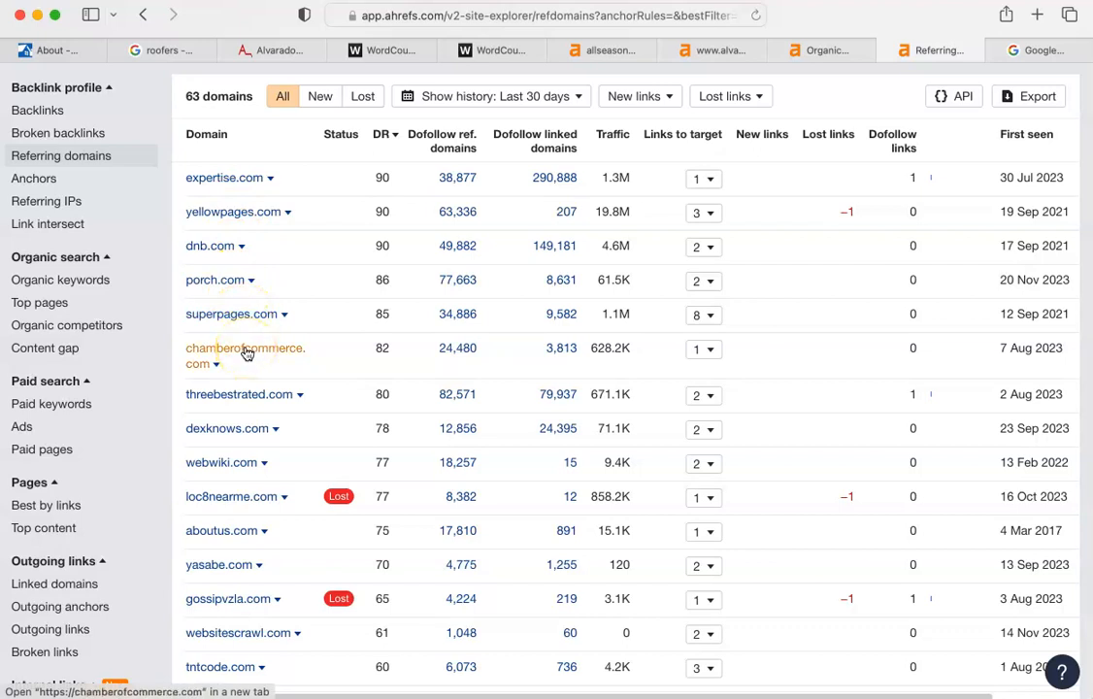
scroll(323, 184, up, 2)
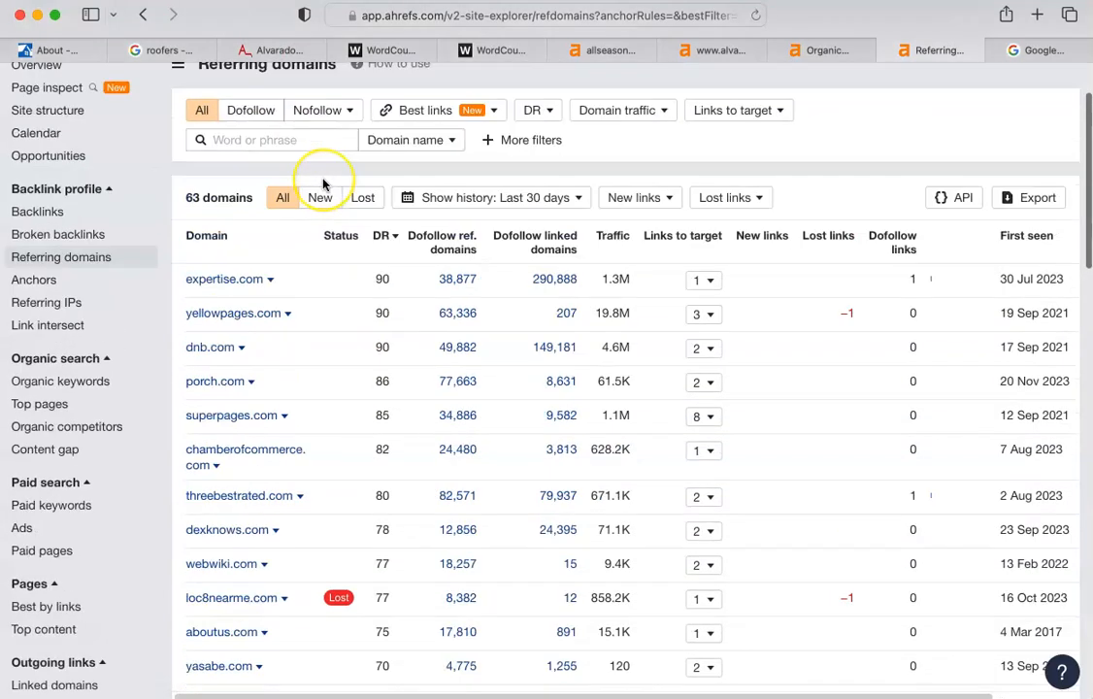
scroll(323, 185, up, 2)
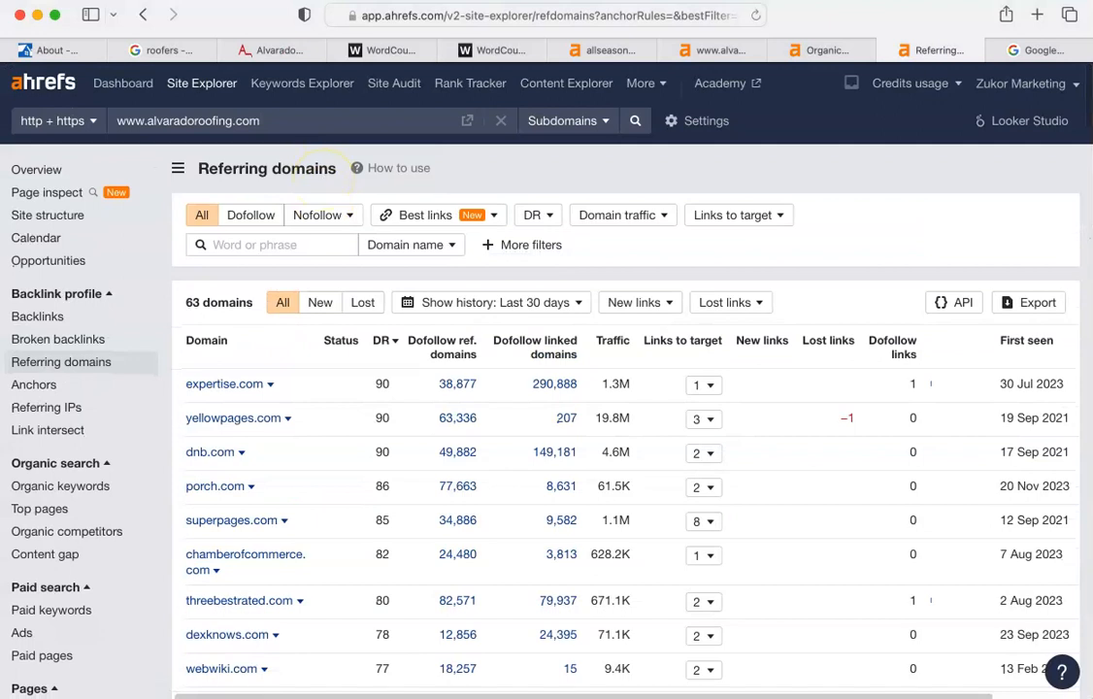
Step: Check the Google business listings for Albuquerque roofers alongside the directory sites among Alvarado Roofing's referring domains
click(151, 45)
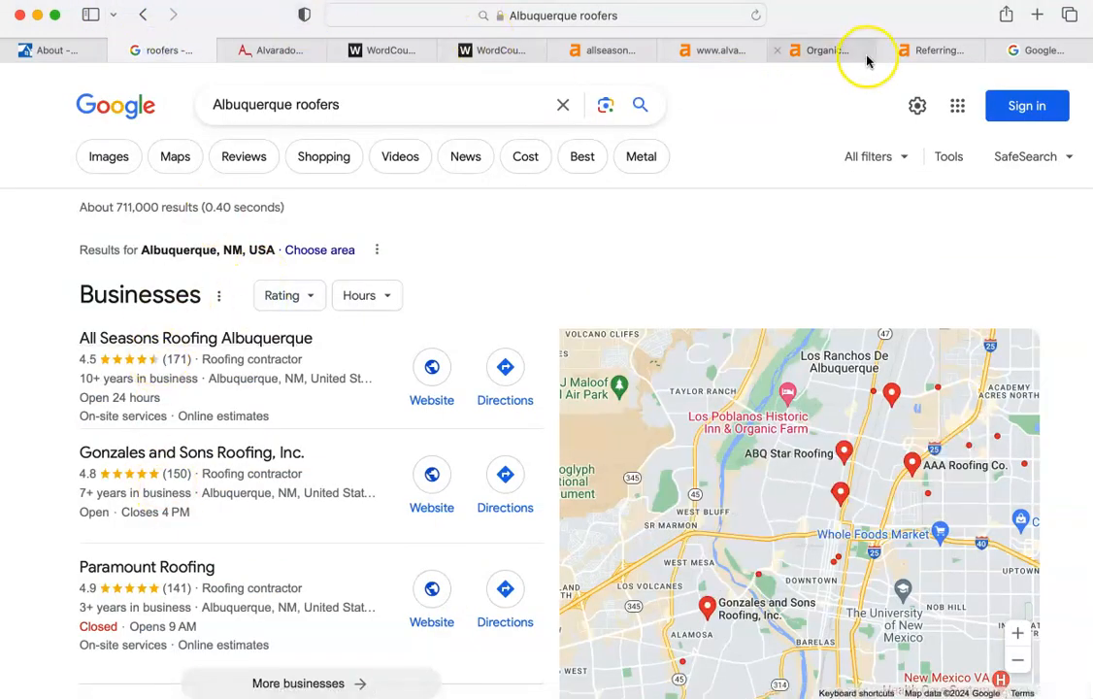
click(896, 57)
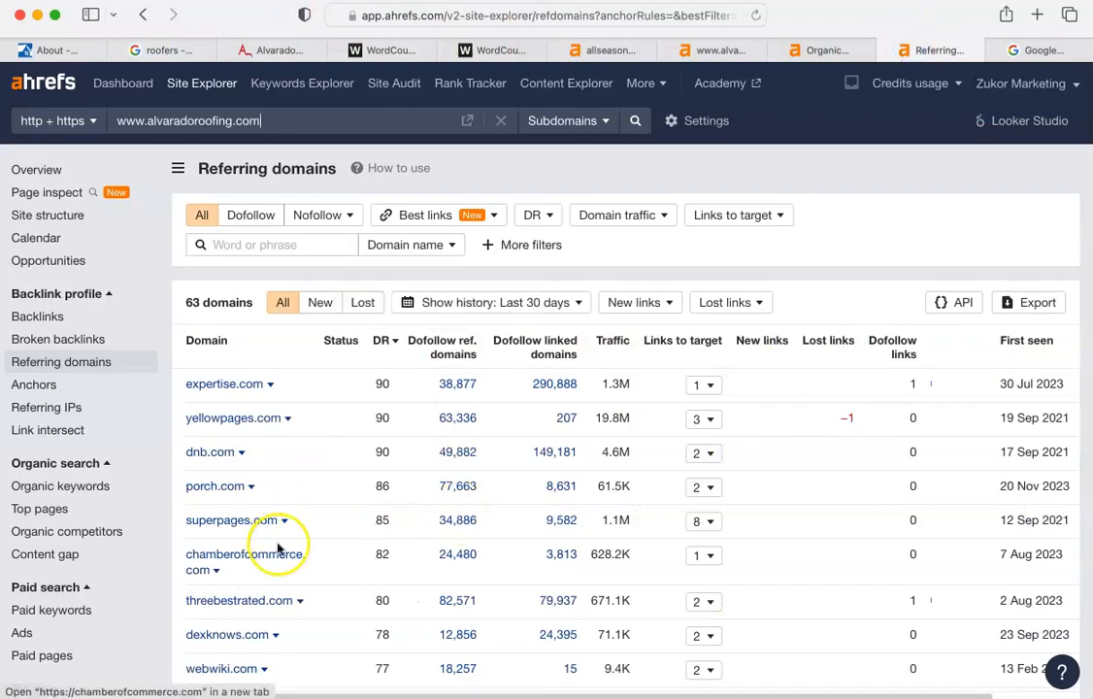
scroll(242, 516, down, 2)
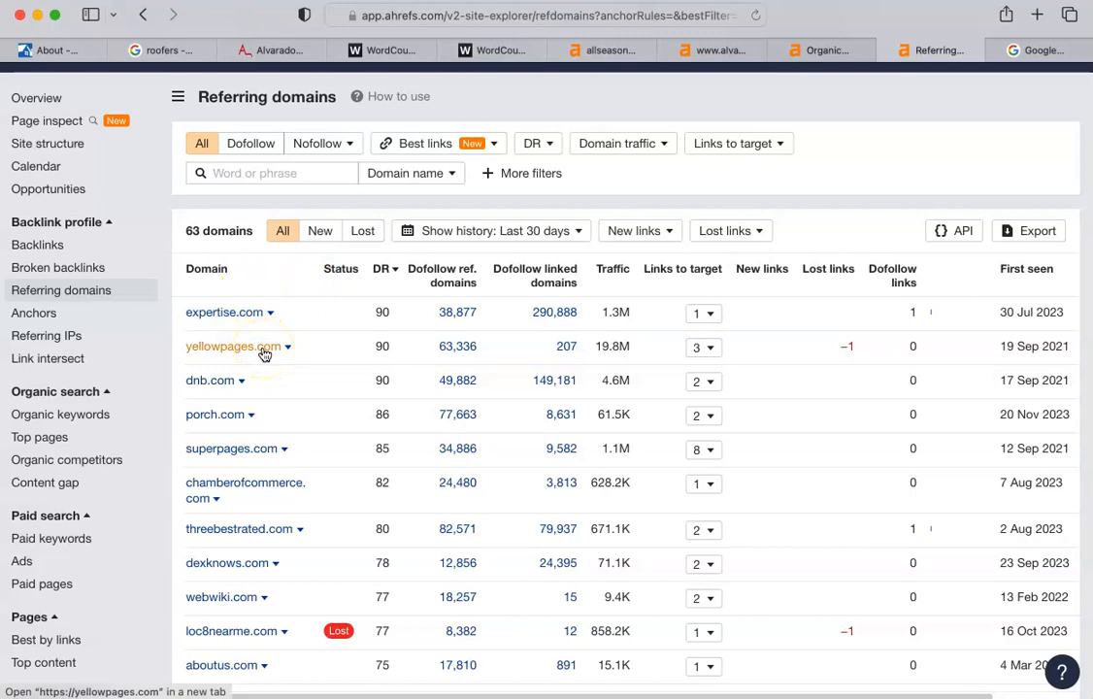
scroll(264, 355, up, 2)
click(160, 53)
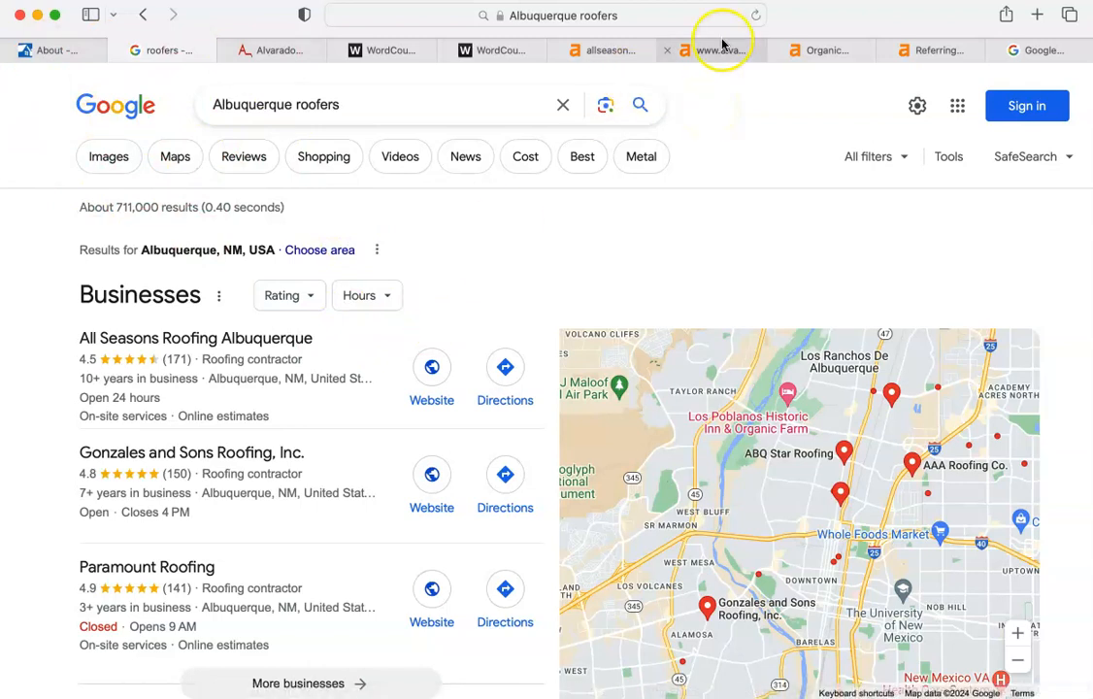
Step: Compare the Ahrefs overviews of both roofing sites for top 3 keywords, backlinks, organic traffic and traffic value
click(614, 48)
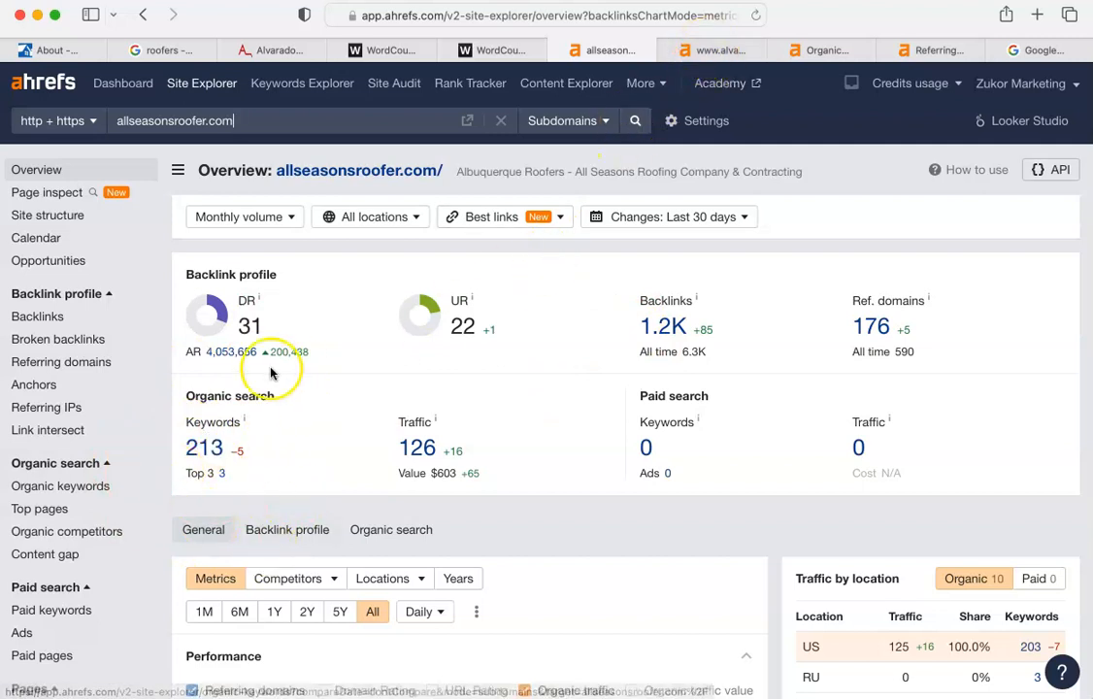
click(724, 50)
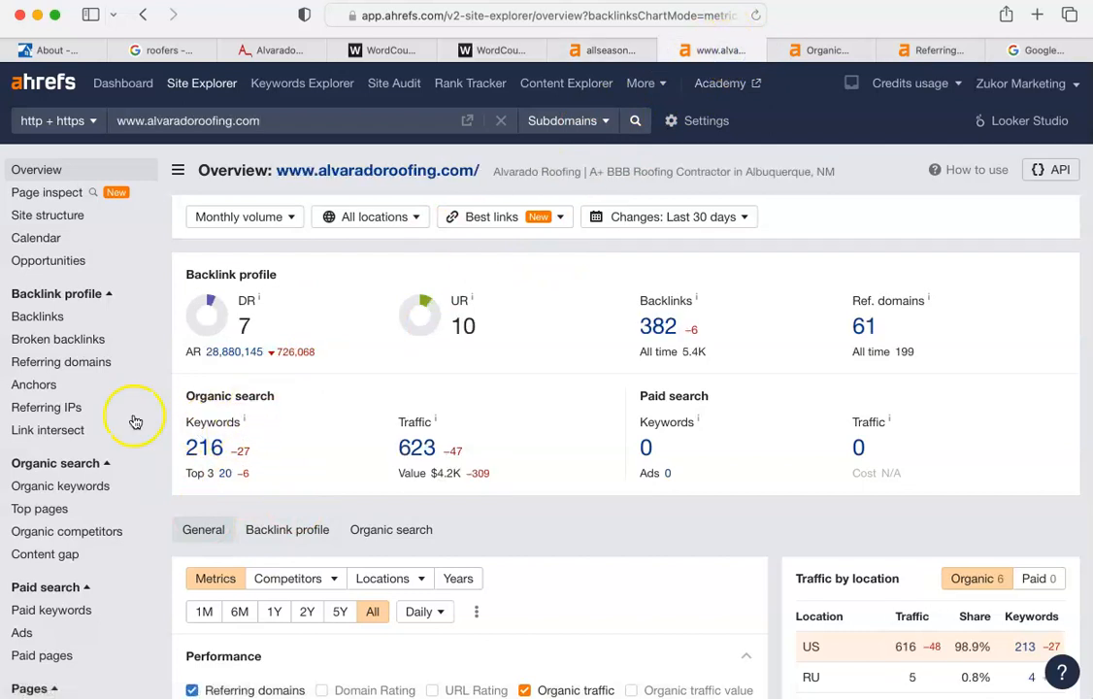
click(611, 50)
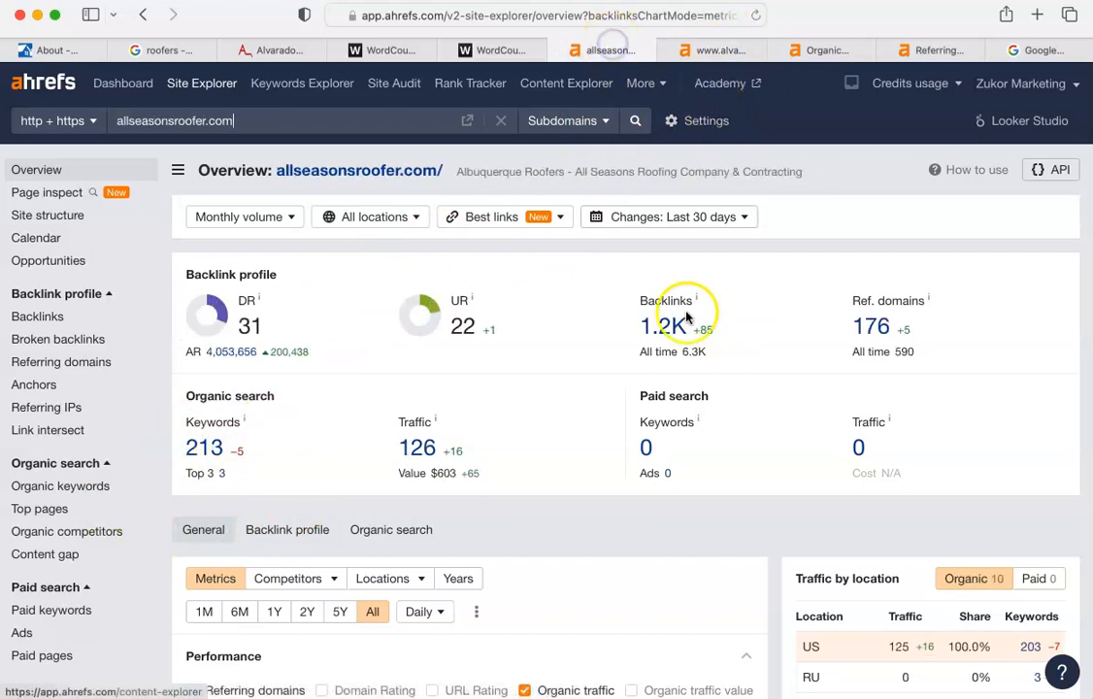
click(723, 48)
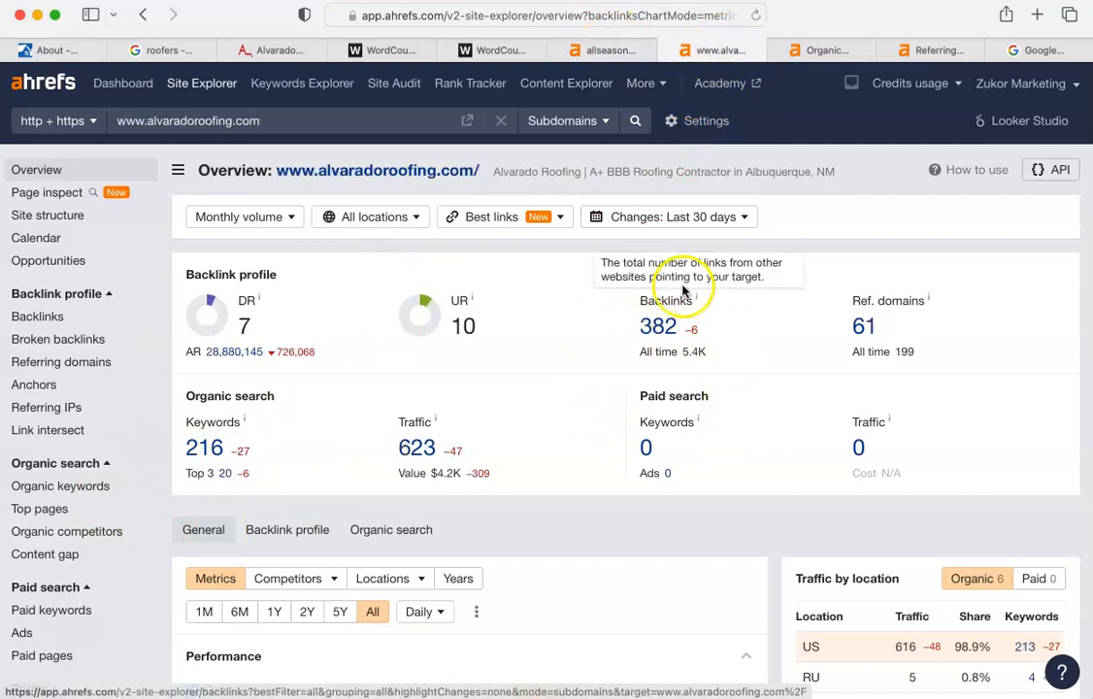
click(594, 49)
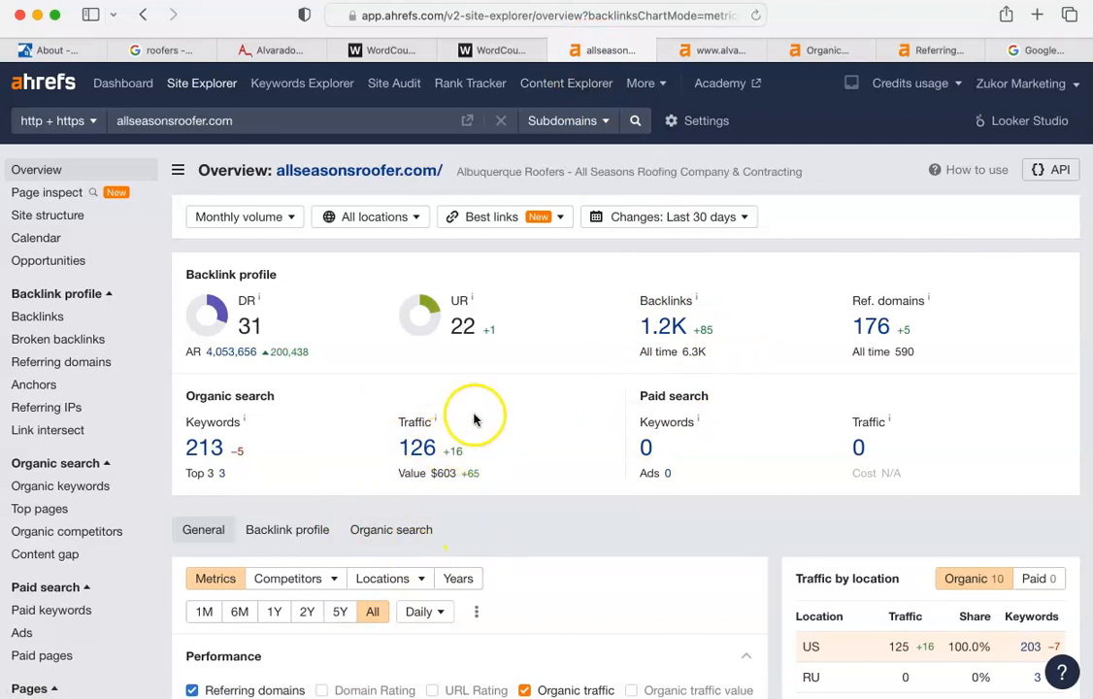
click(707, 50)
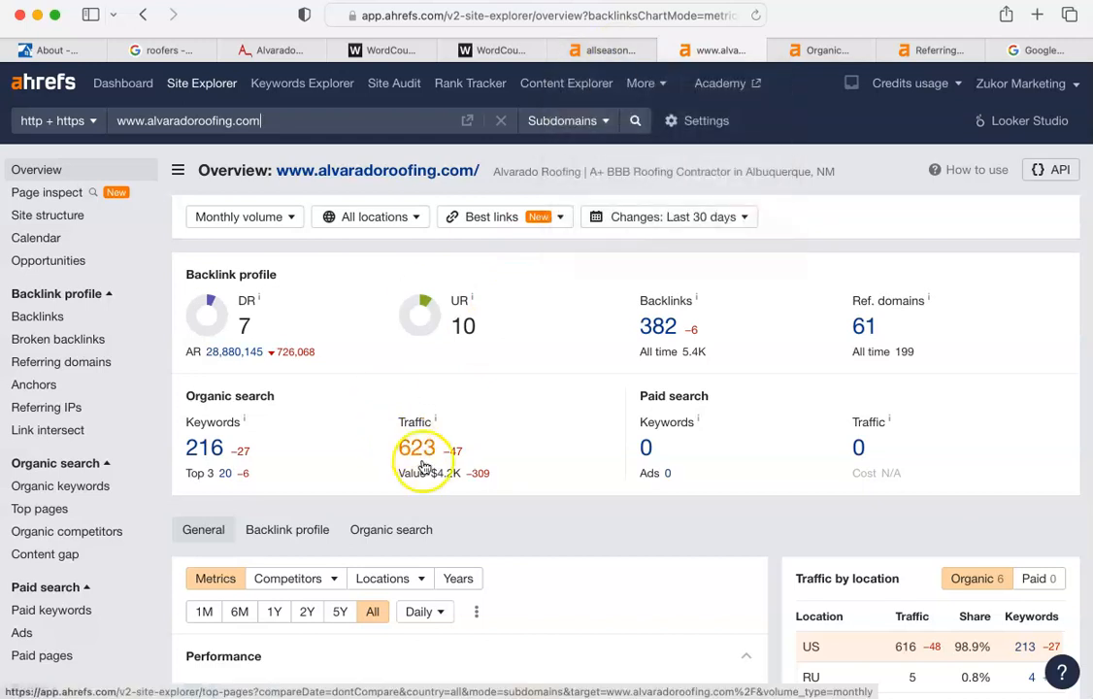
click(611, 50)
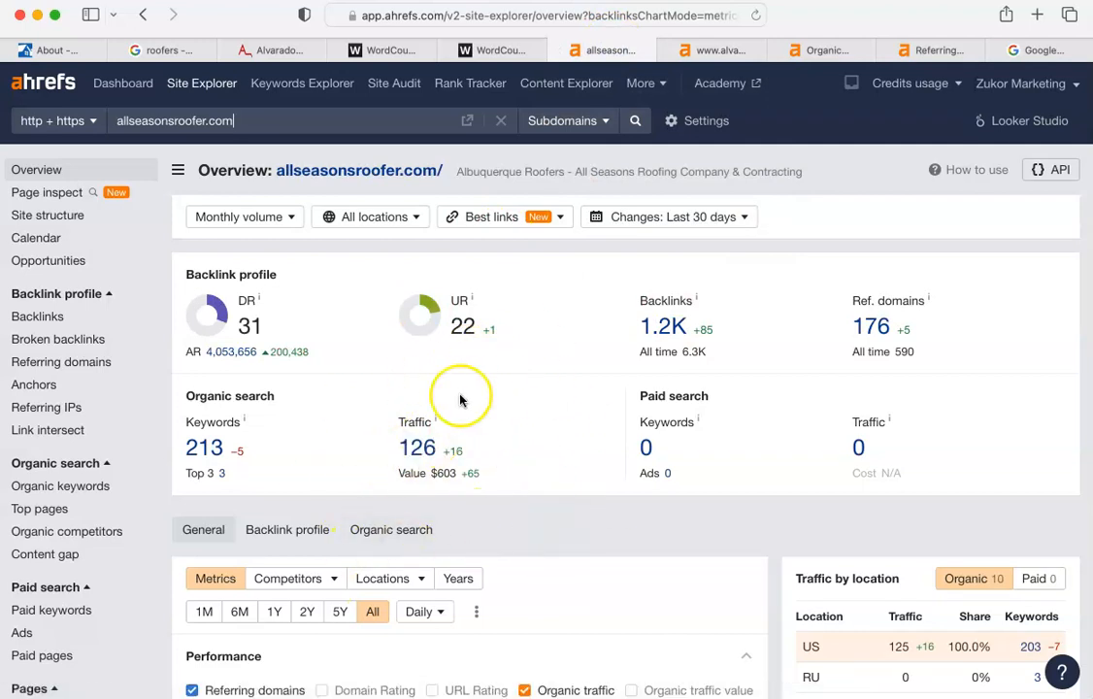
click(723, 50)
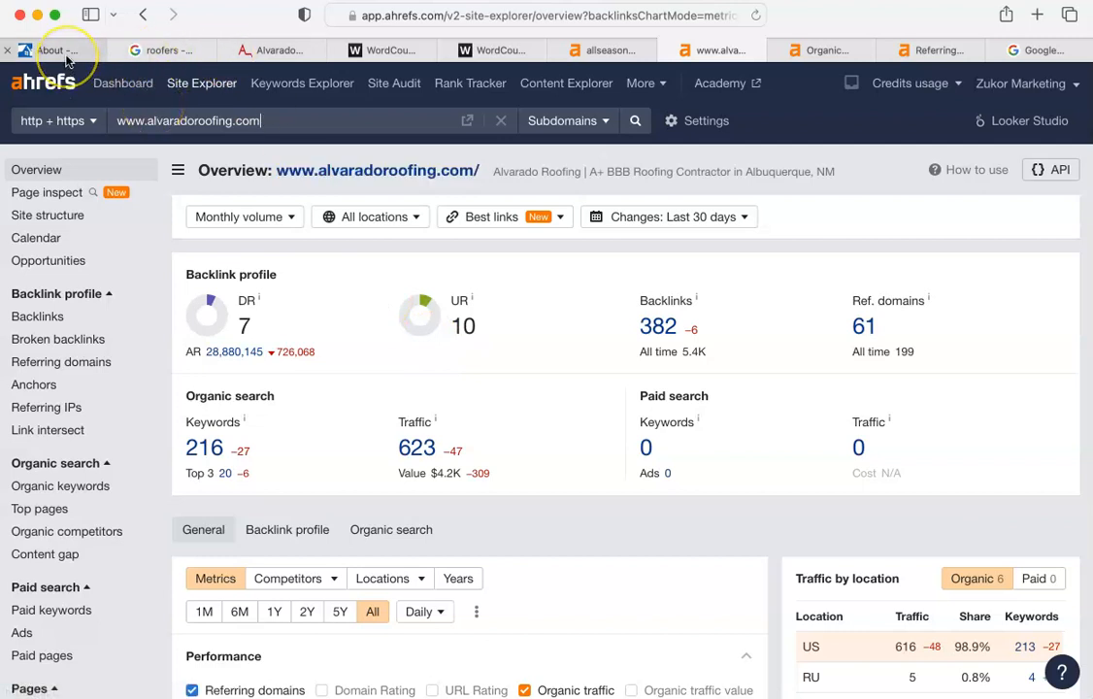
Step: Review the Google results for Albuquerque roofers from the business listings down to the related searches
click(155, 49)
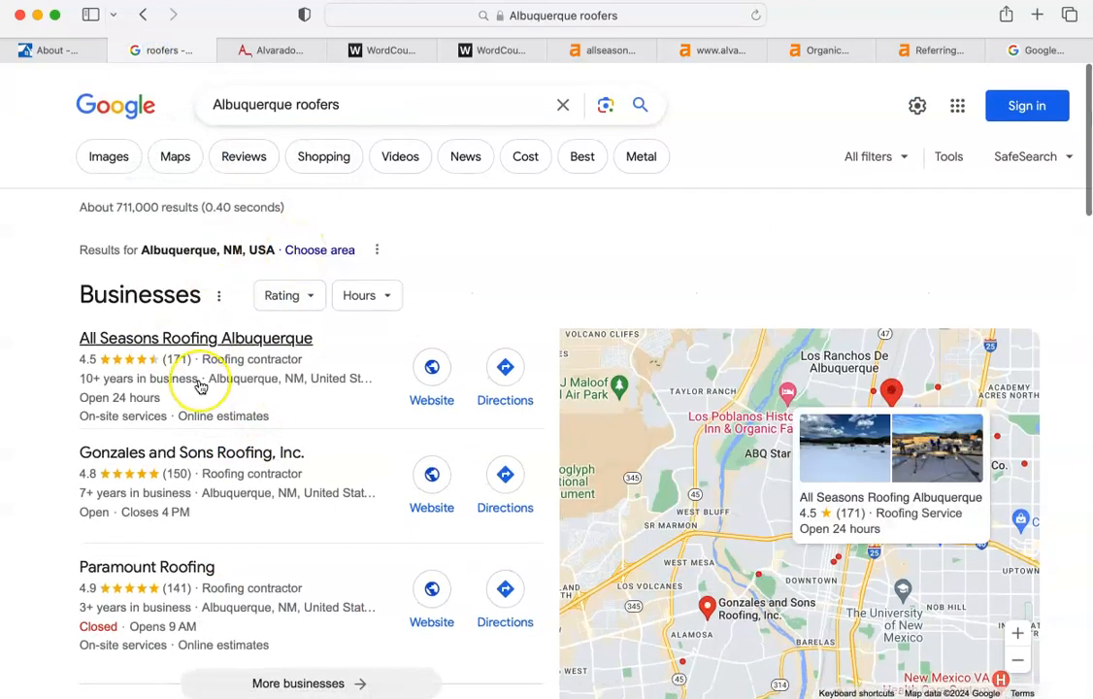
scroll(198, 385, down, 3)
scroll(199, 385, up, 2)
scroll(209, 419, down, 2)
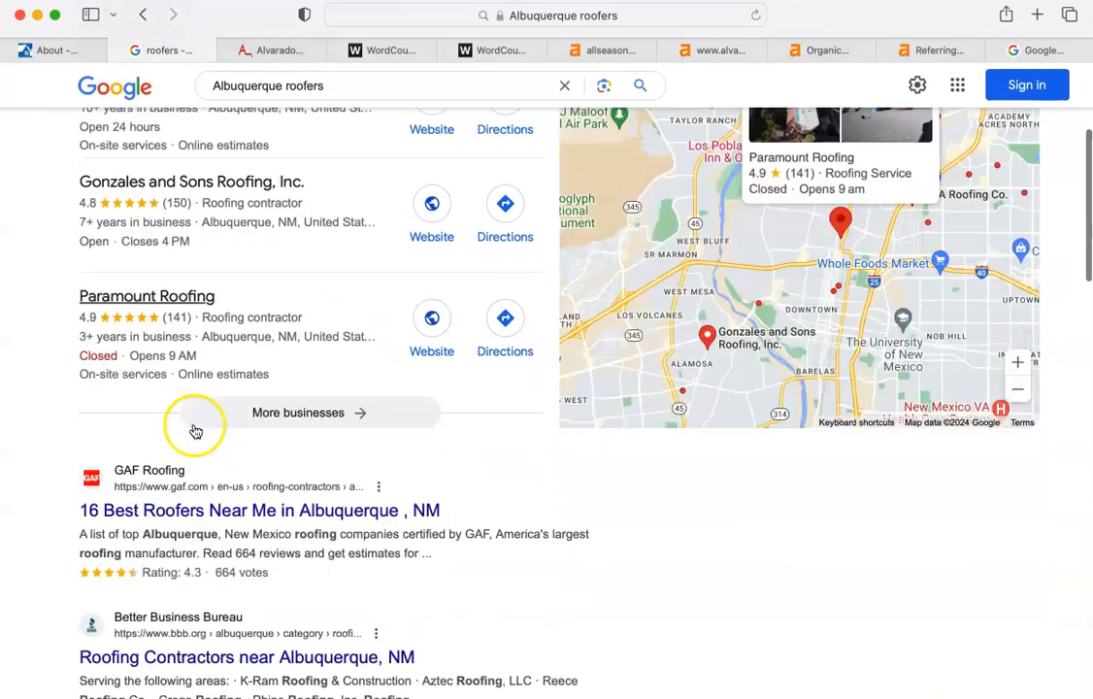
scroll(195, 430, down, 3)
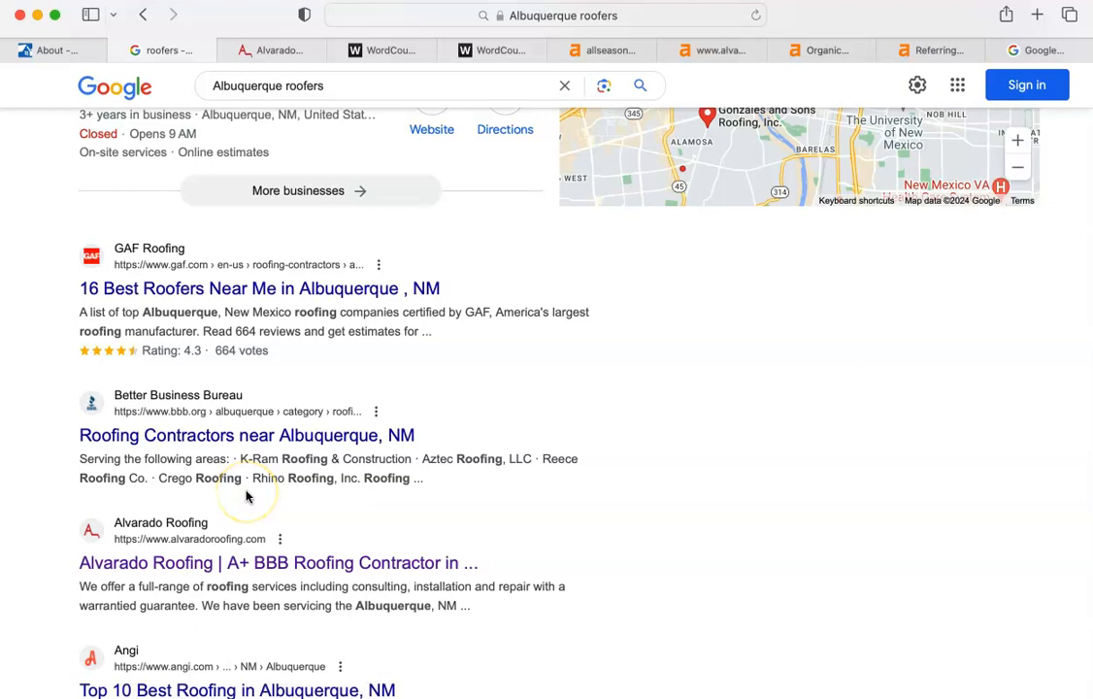
scroll(246, 495, down, 15)
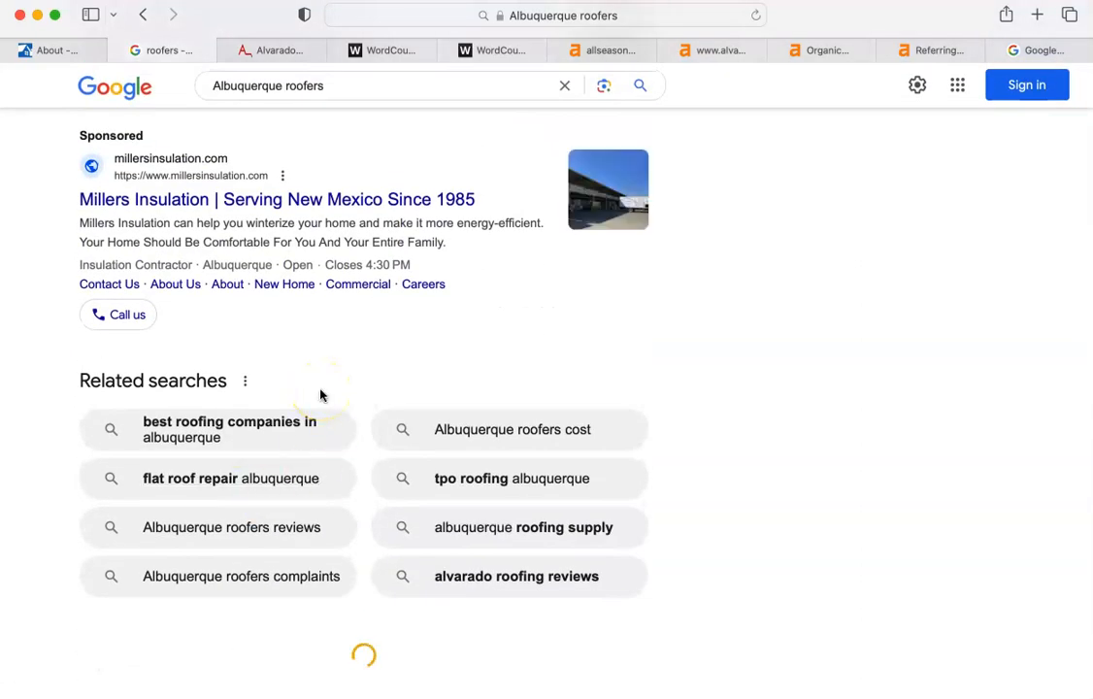
scroll(320, 395, up, 5)
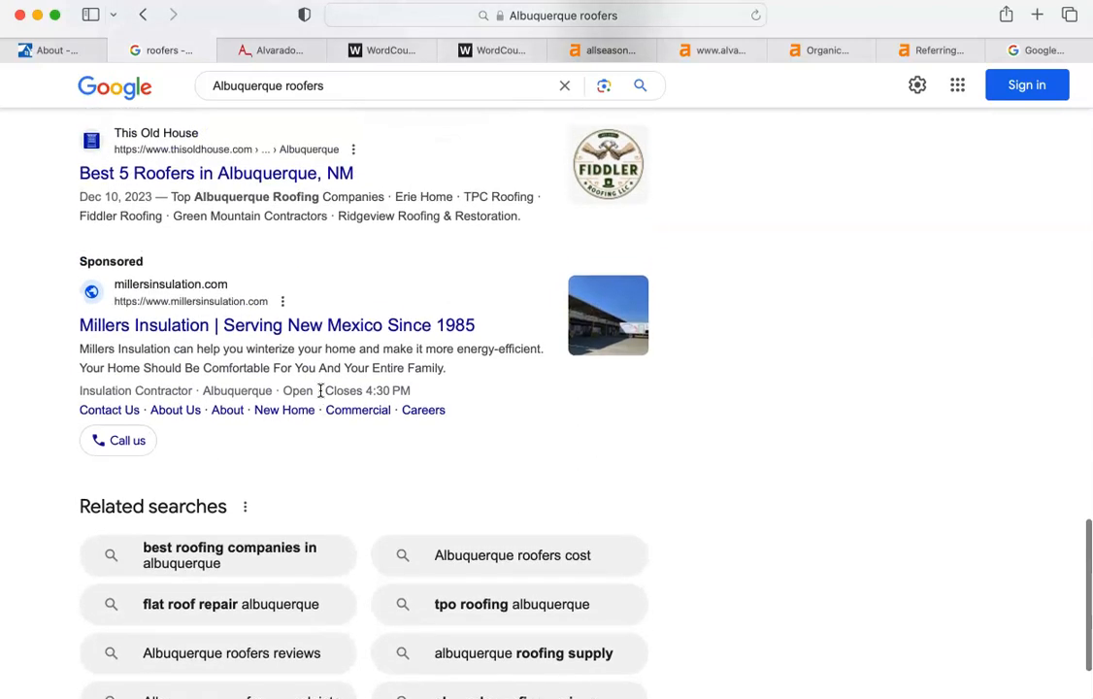
scroll(320, 417, up, 15)
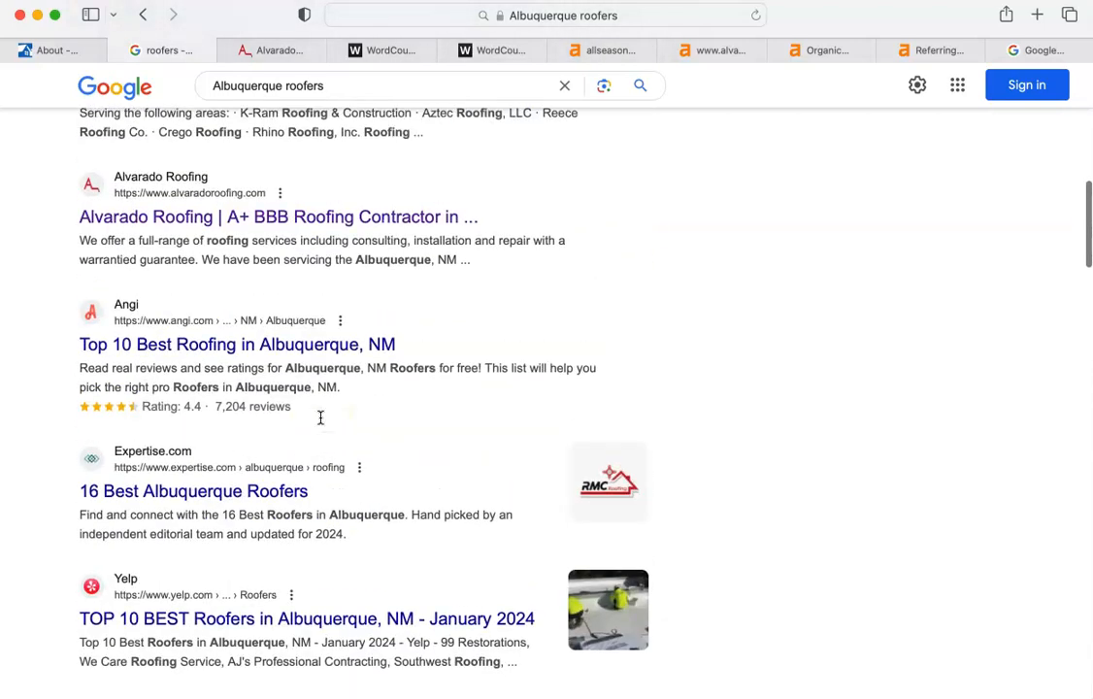
scroll(322, 431, up, 5)
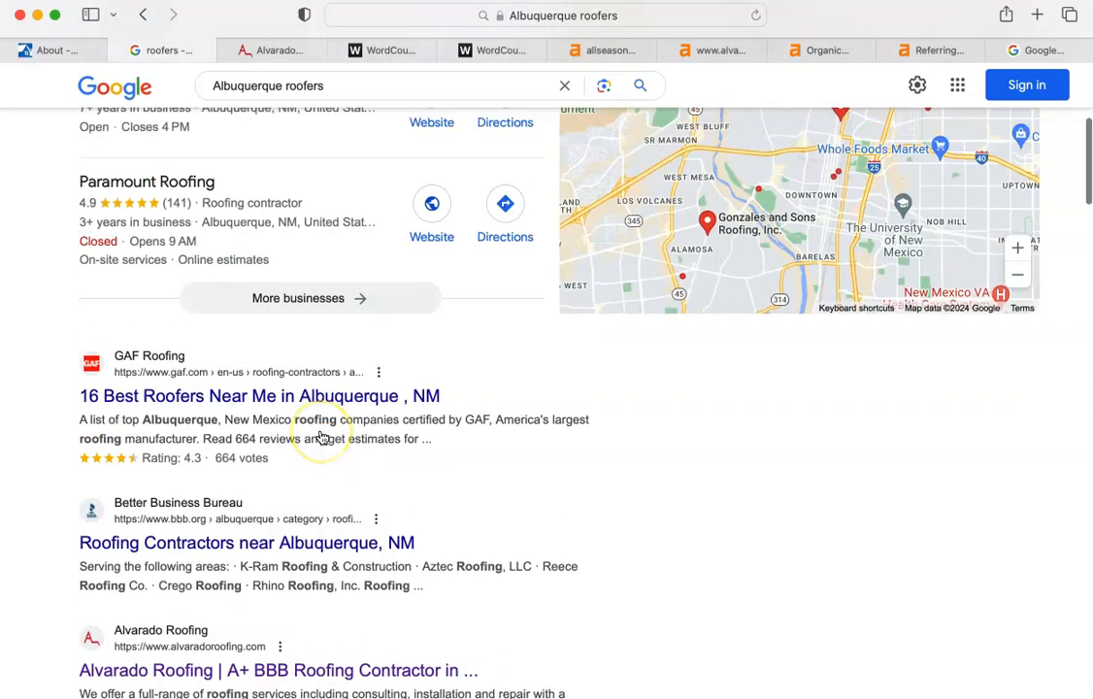
Step: Examine which organic results for Albuquerque roofers are directory sites and which are roofing companies such as Alvarado Roofing and EverGuard Roofing
scroll(325, 427, down, 1)
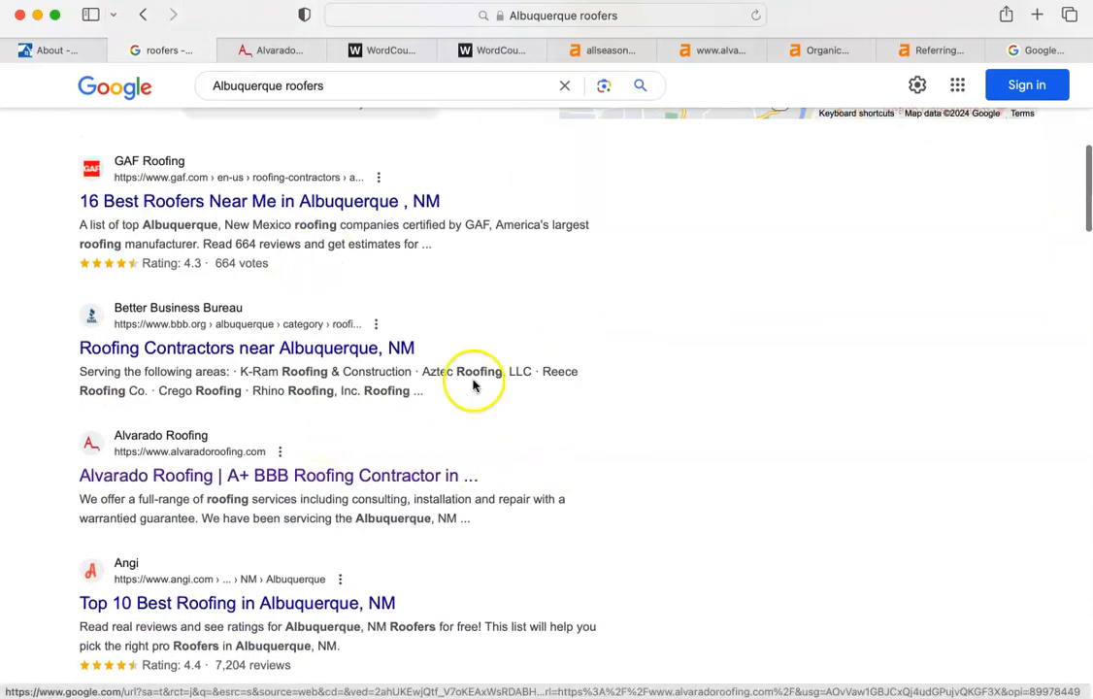
scroll(633, 406, down, 6)
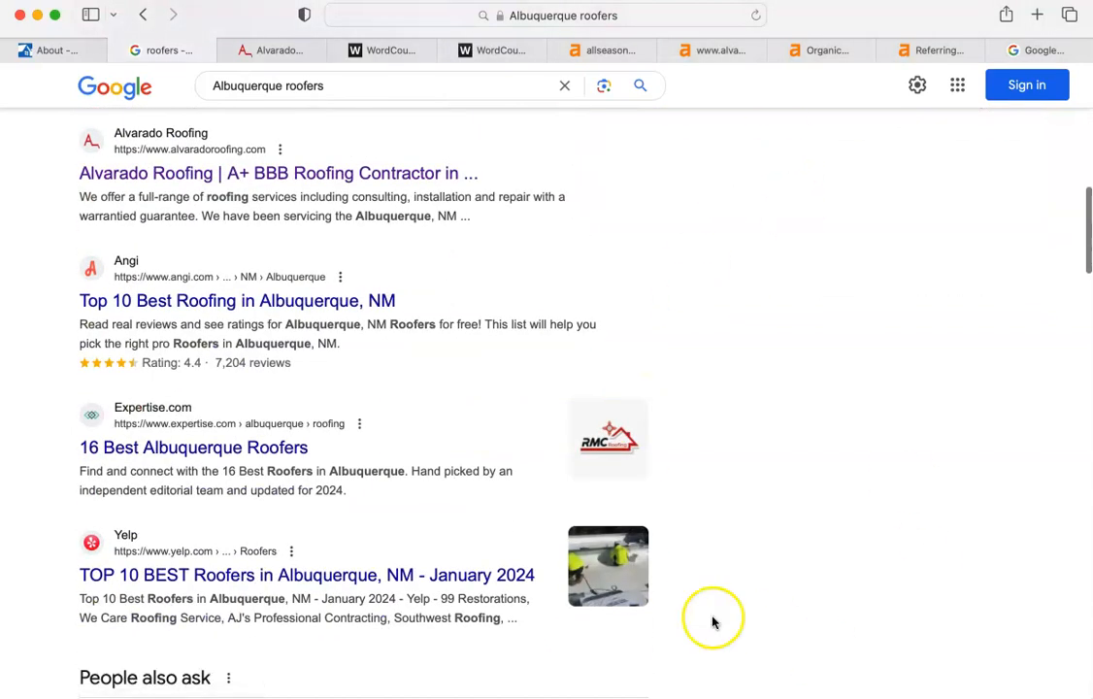
scroll(675, 361, down, 4)
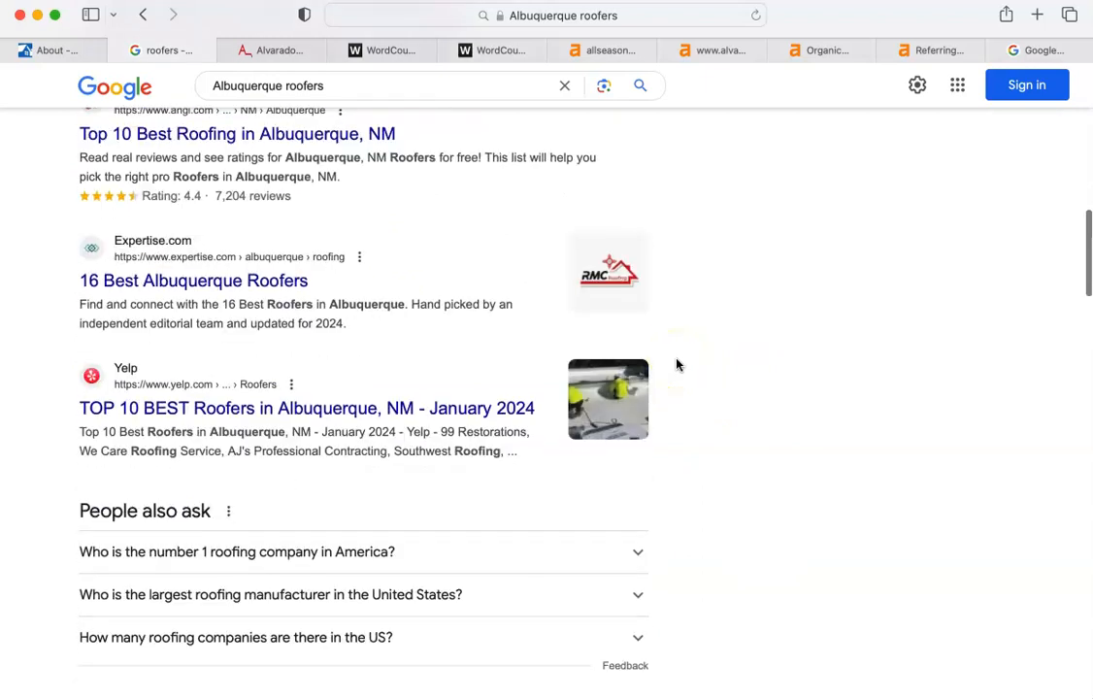
scroll(678, 365, down, 2)
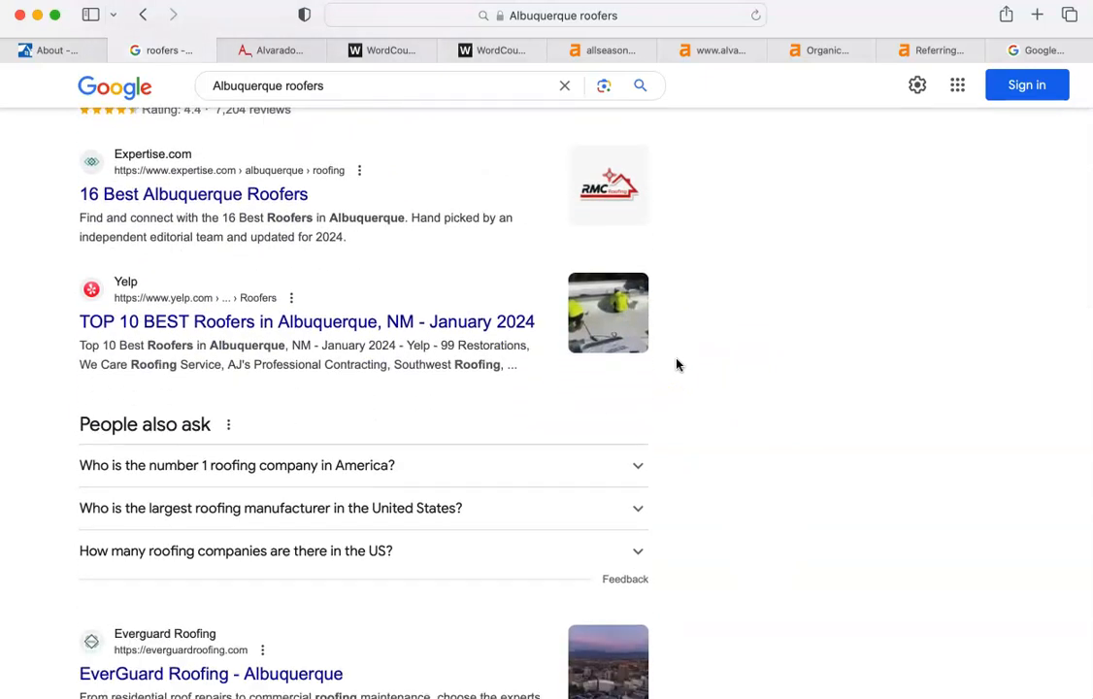
scroll(678, 365, down, 1)
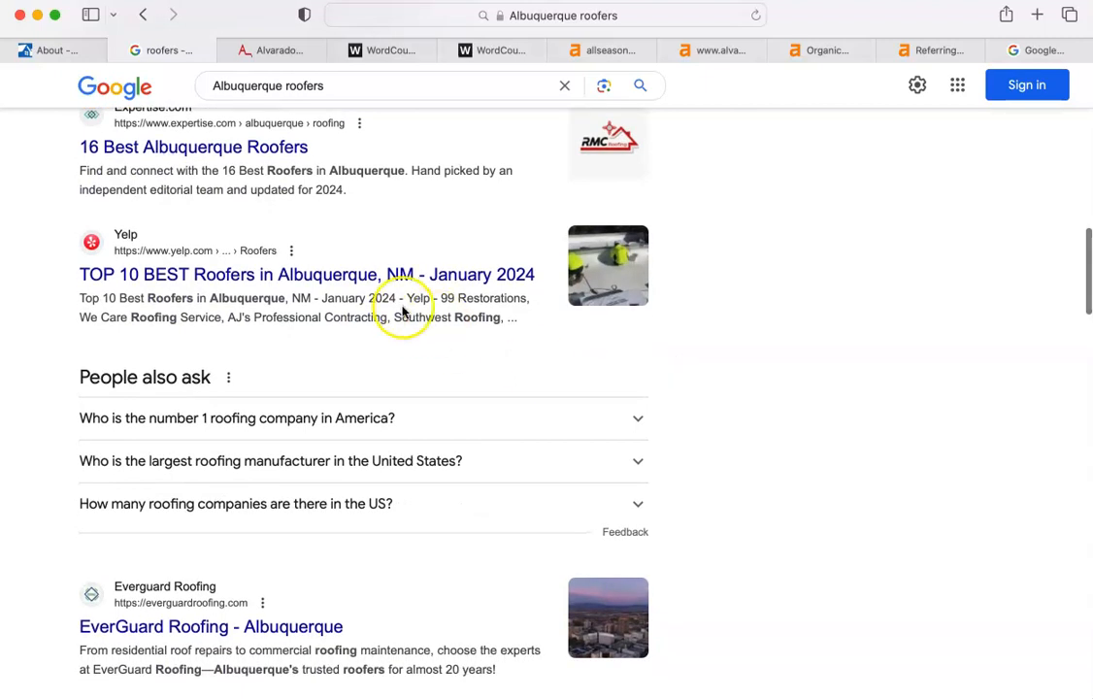
scroll(749, 432, down, 9)
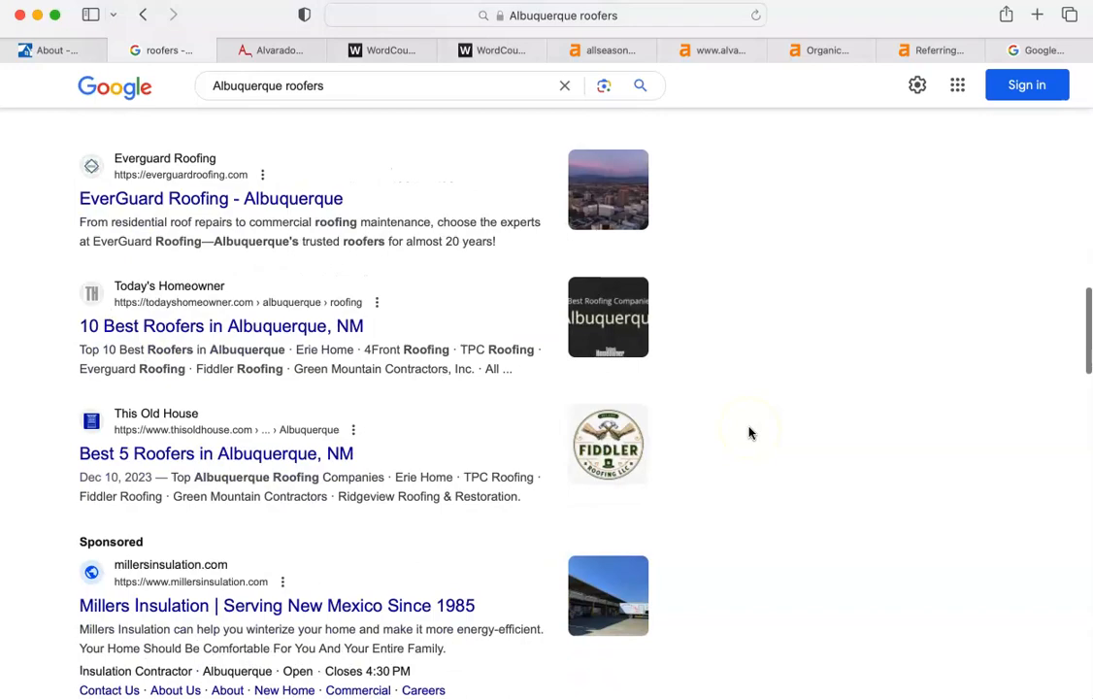
scroll(750, 432, up, 20)
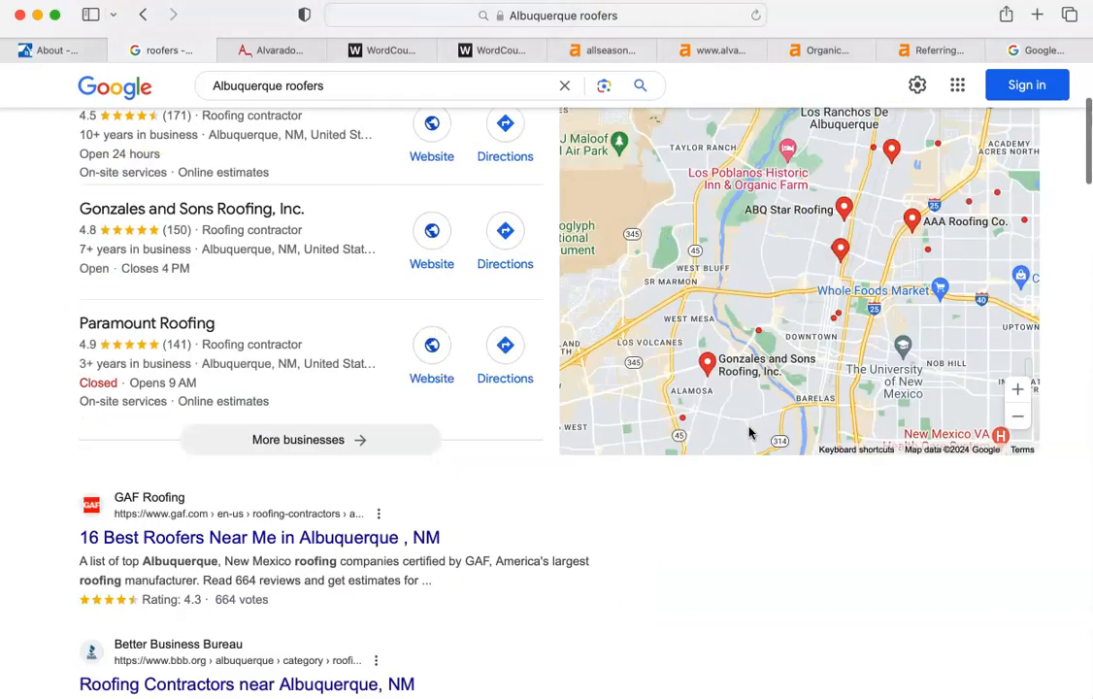
Step: Compare All Seasons Roofing's placement in the Google business listings with the roofing companies in the organic results below
click(750, 432)
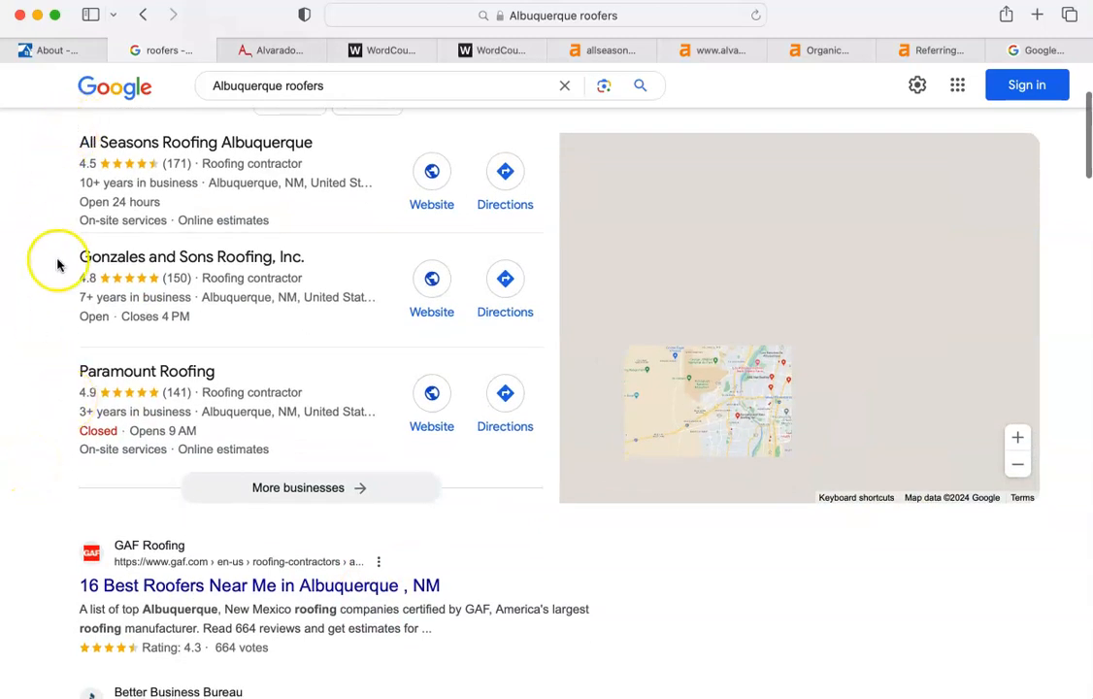
mouse_move(103, 260)
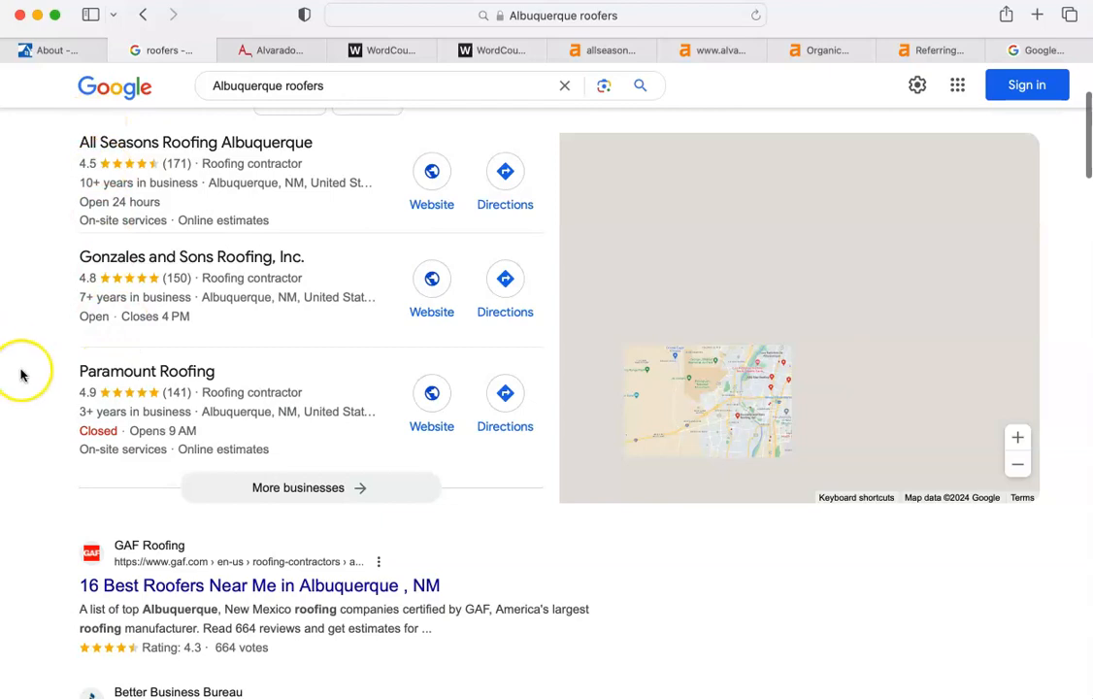
scroll(22, 379, down, 6)
scroll(21, 379, down, 7)
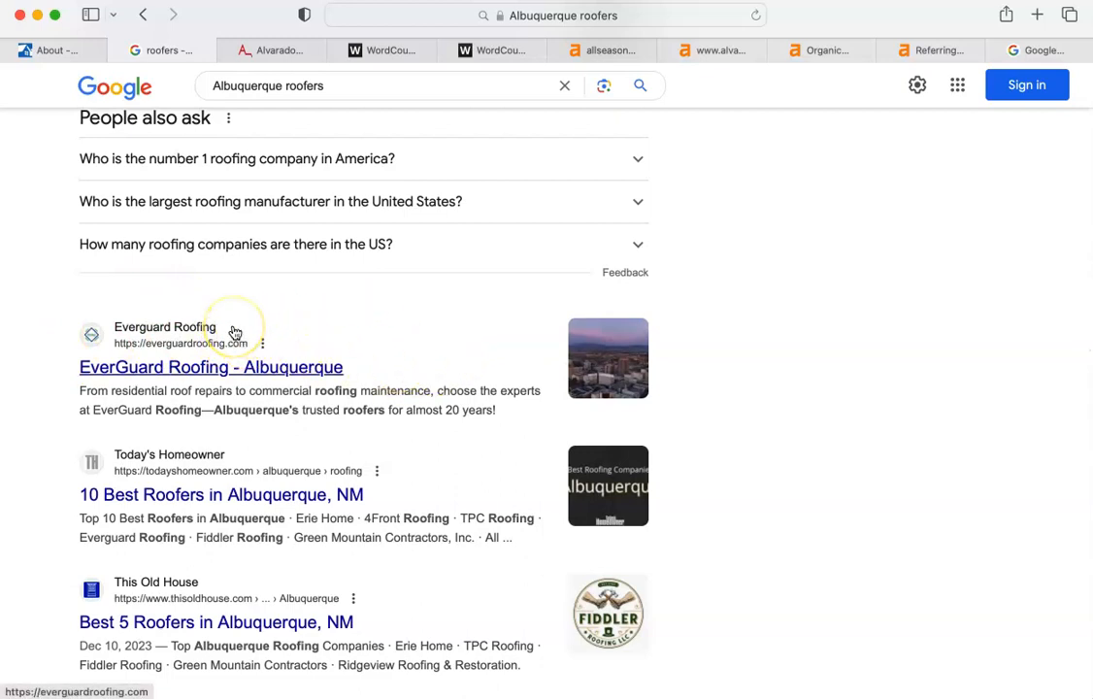
scroll(234, 333, up, 12)
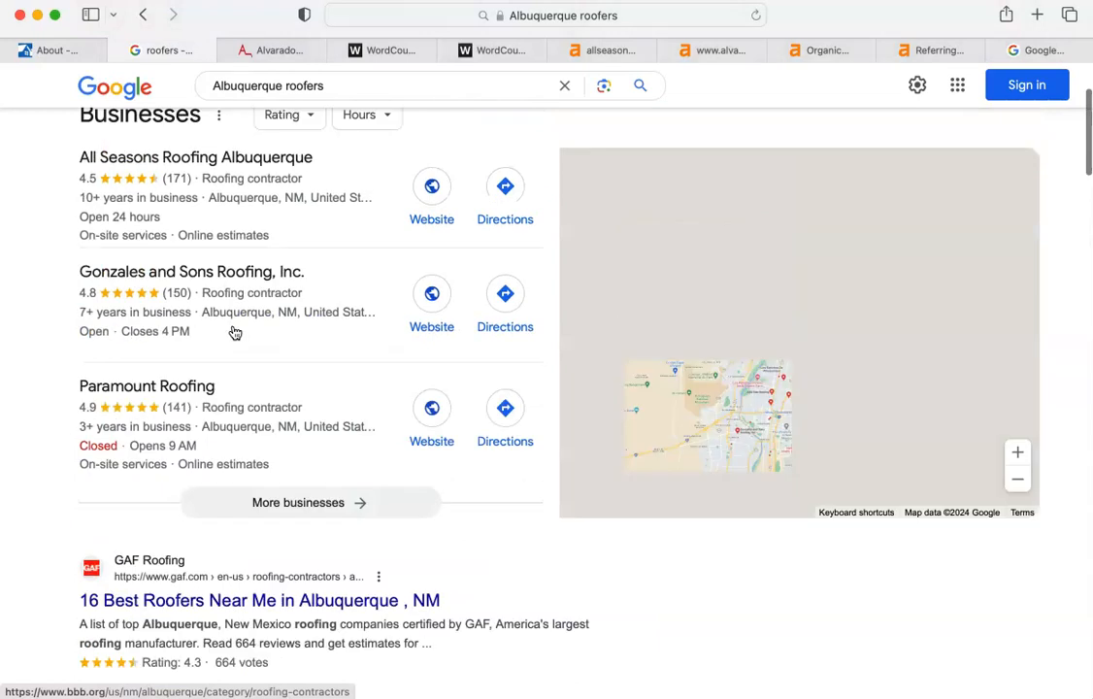
scroll(234, 333, down, 2)
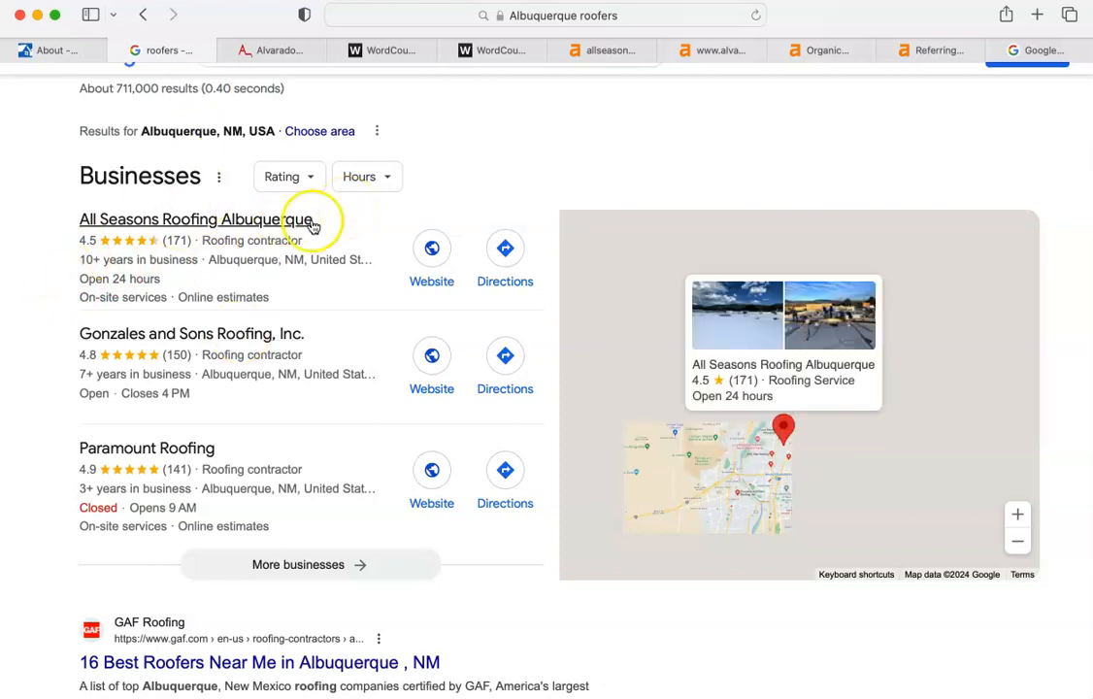
scroll(44, 294, down, 5)
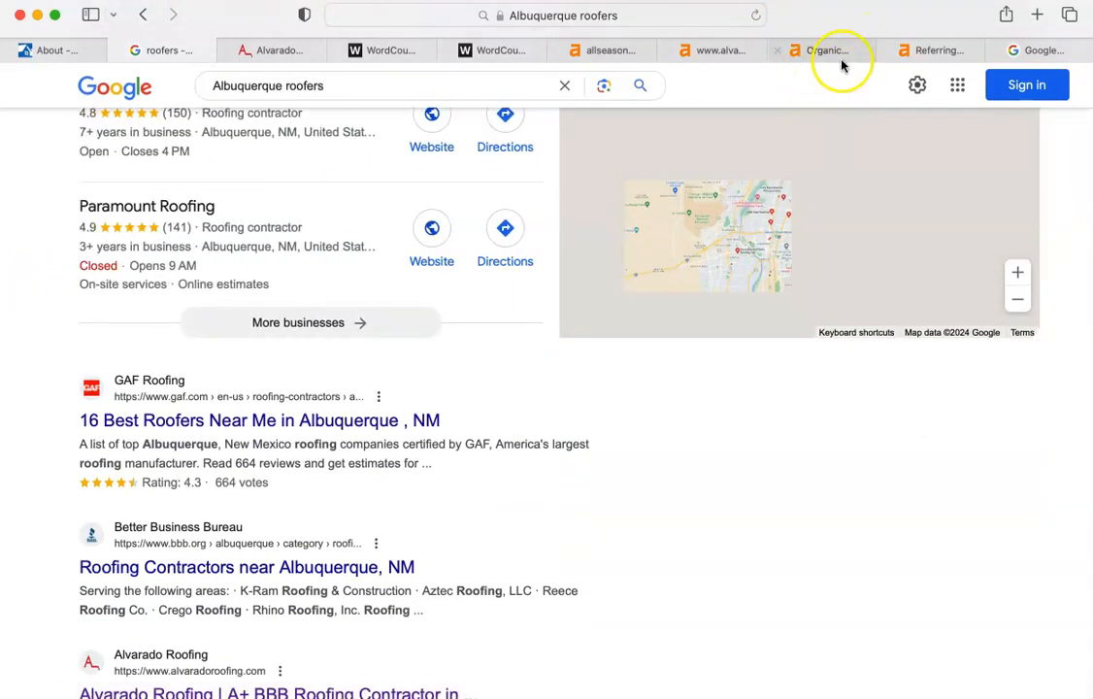
mouse_move(841, 51)
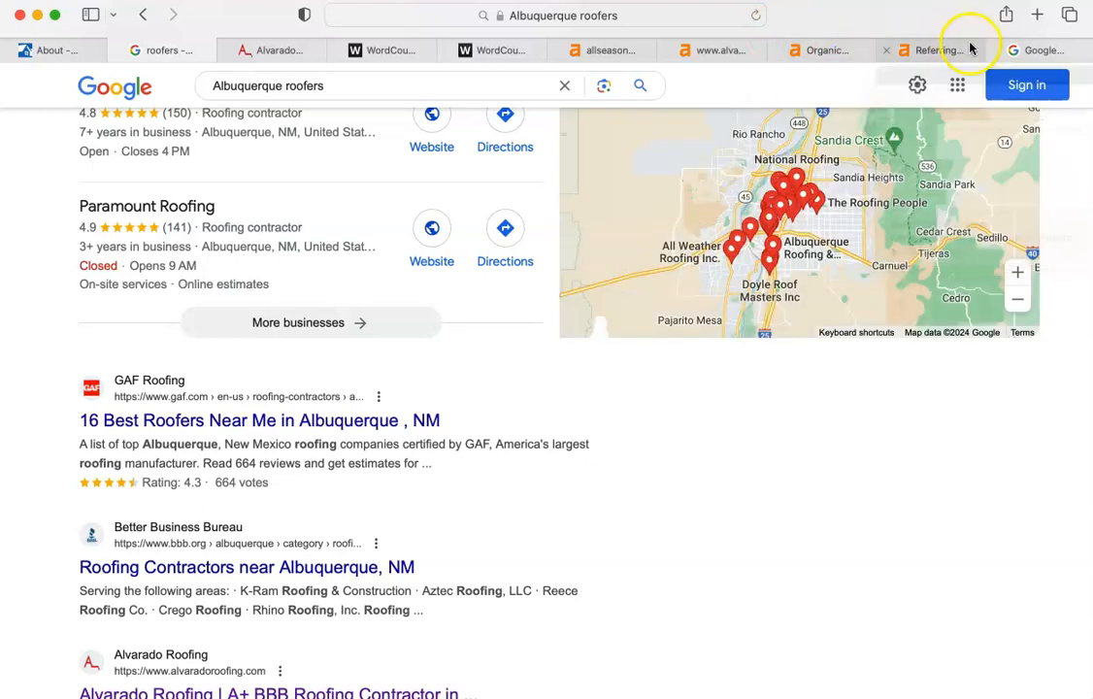
Step: Return to the About page of allseasonsroofer.com and view its header and title area
click(47, 50)
click(570, 435)
scroll(570, 435, up, 2)
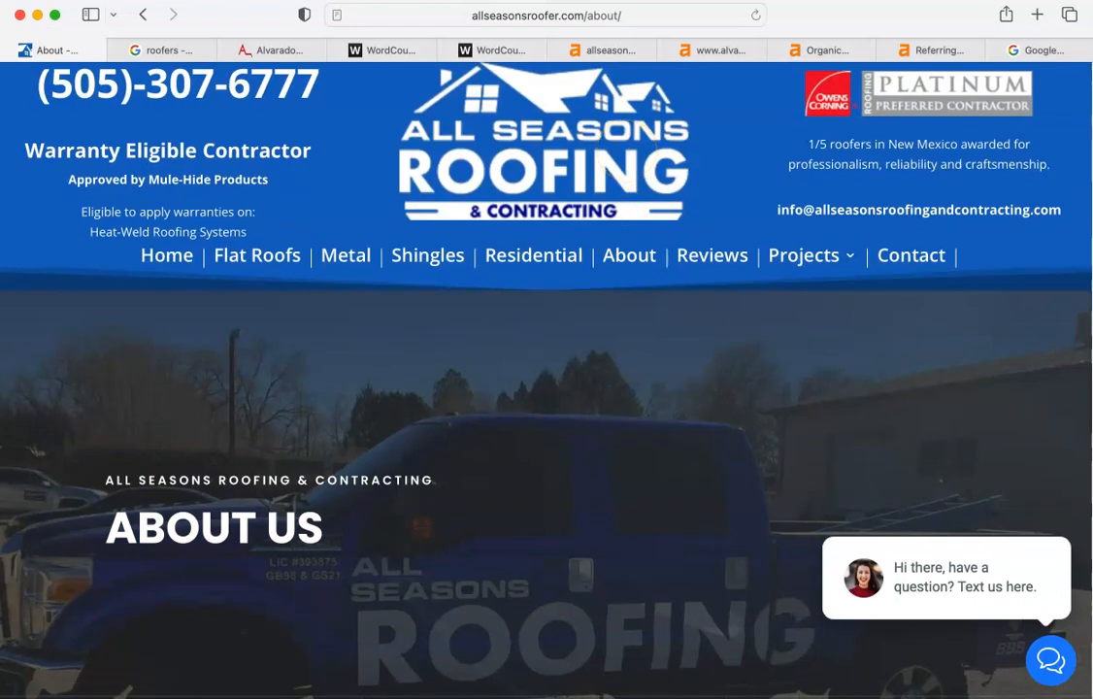
mouse_move(770, 50)
mouse_move(158, 50)
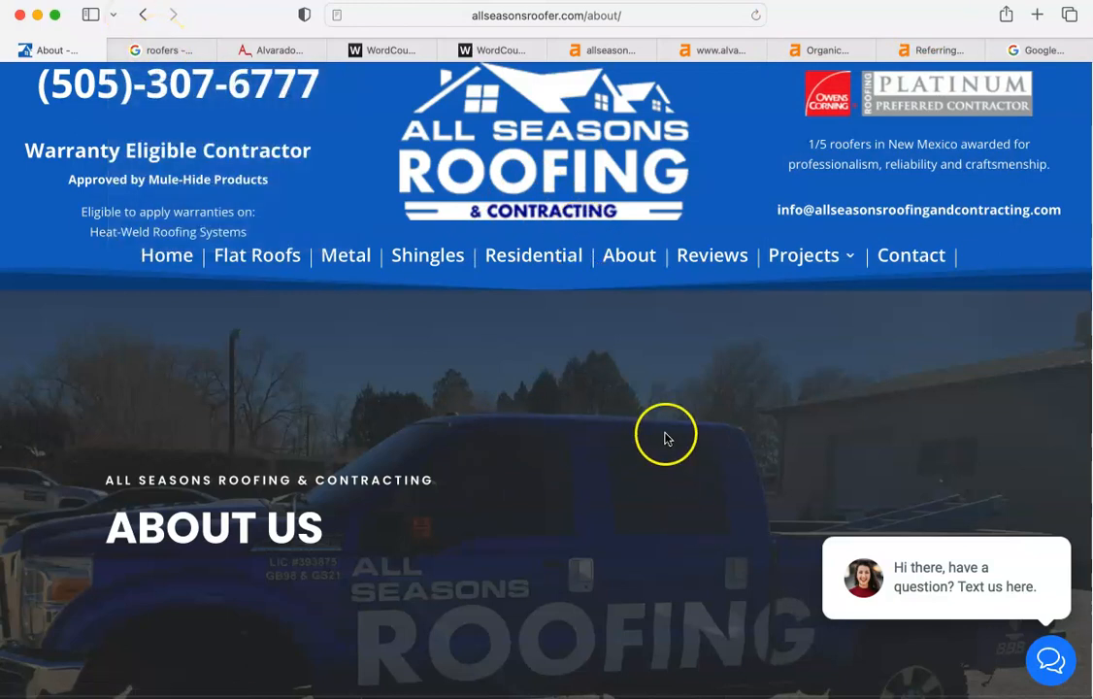